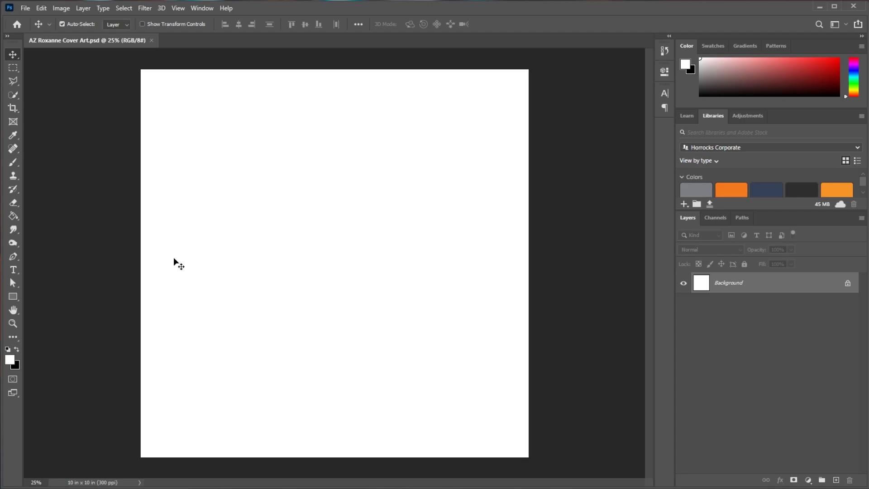
Step: Show rulers around the blank 10 × 10 in AZ Roxanne Cover Art canvas
key("ctrl+r")
Step: Add vertical and horizontal guides at the 5-inch centre and place the street photo
left_click_drag(25, 235, 339, 247)
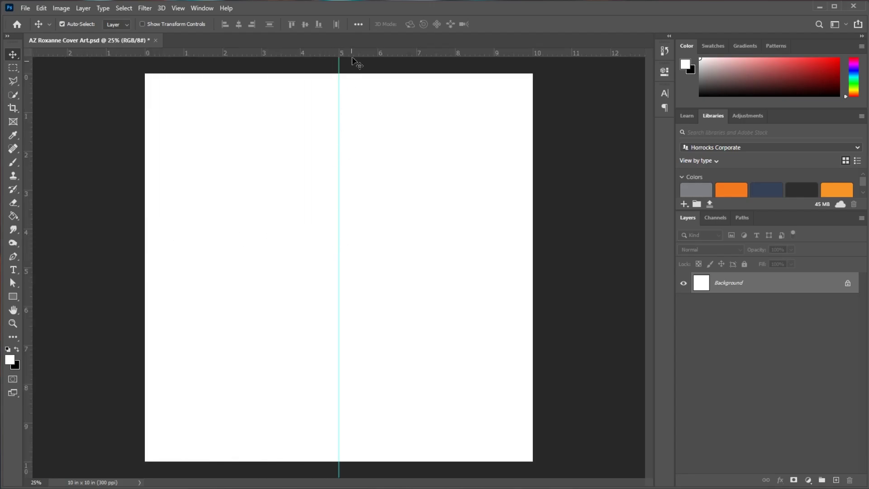
mouse_move(352, 56)
left_mouse_down()
mouse_move(352, 268)
mouse_move(345, 254)
left_mouse_up()
key("Return")
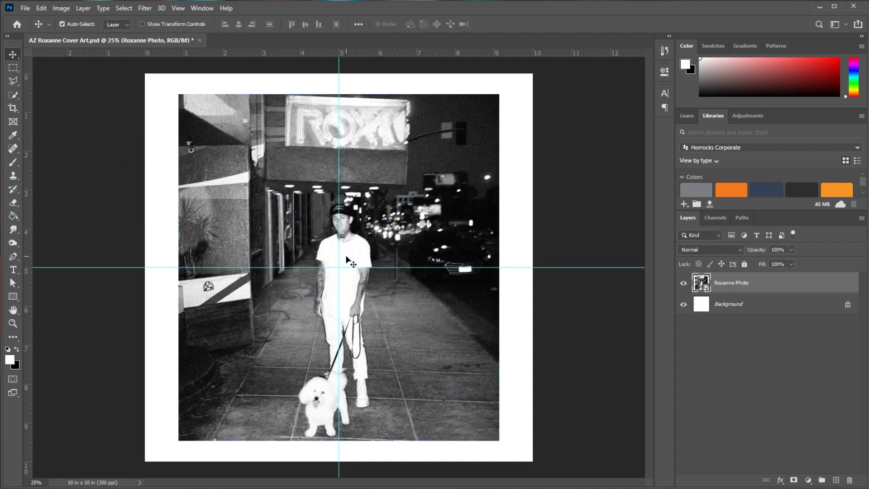
key("m")
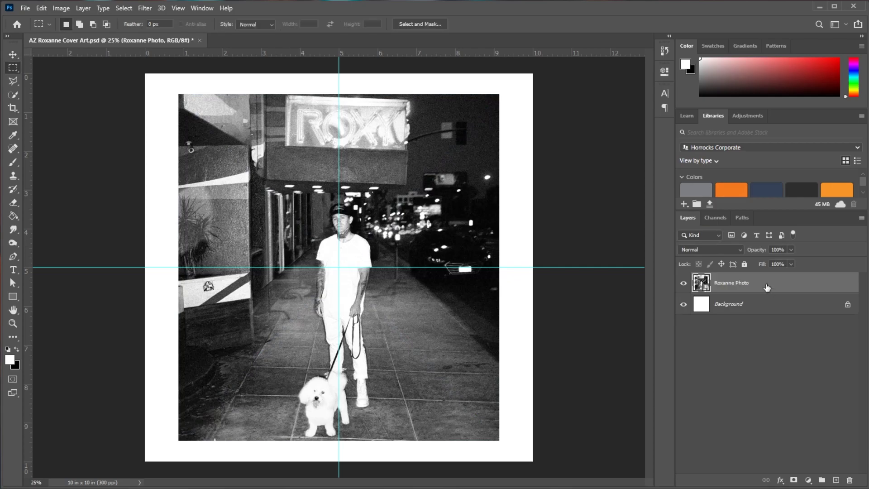
Step: Scale Roxanne Photo to about 50% and centre it on the guides
key("ctrl+t")
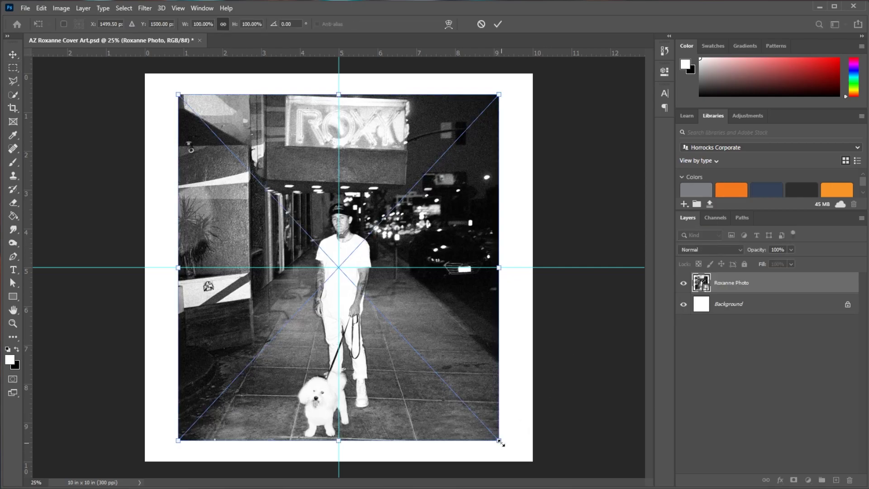
left_click_drag(501, 442, 362, 324)
left_click_drag(254, 219, 316, 285)
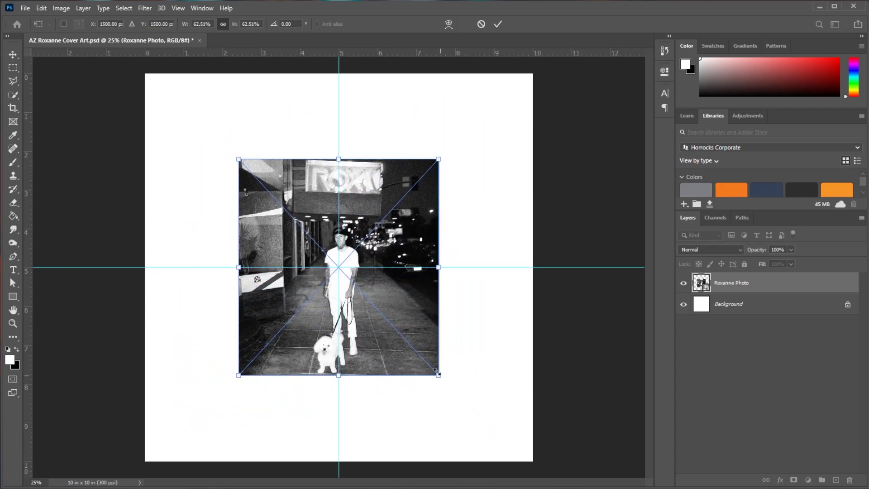
left_click_drag(436, 372, 399, 331)
left_click_drag(379, 295, 398, 318)
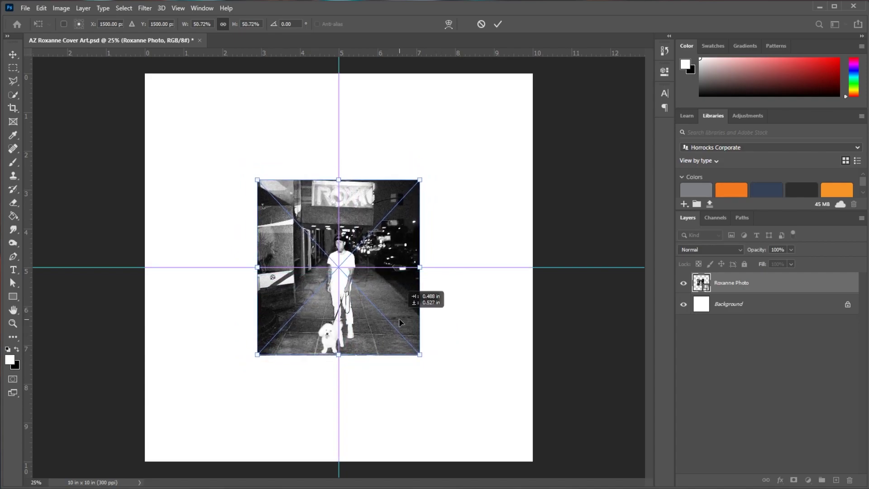
left_click_drag(257, 354, 258, 354)
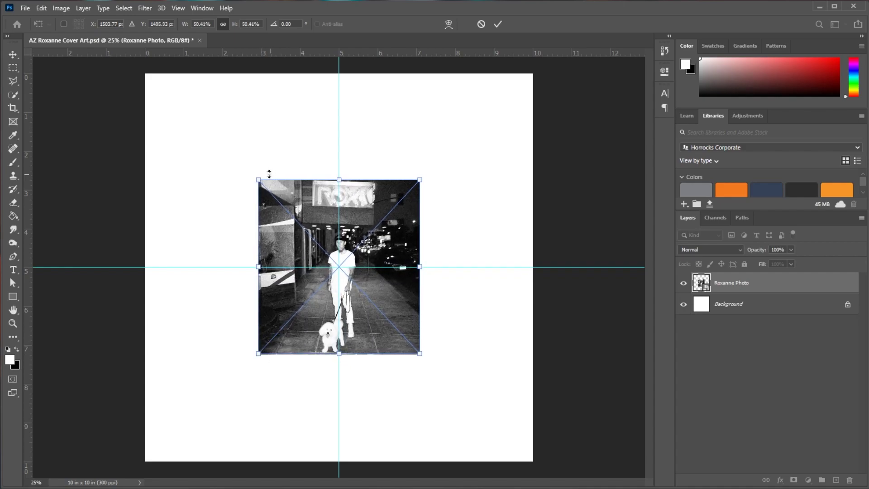
left_click_drag(260, 182, 244, 164)
key("Return")
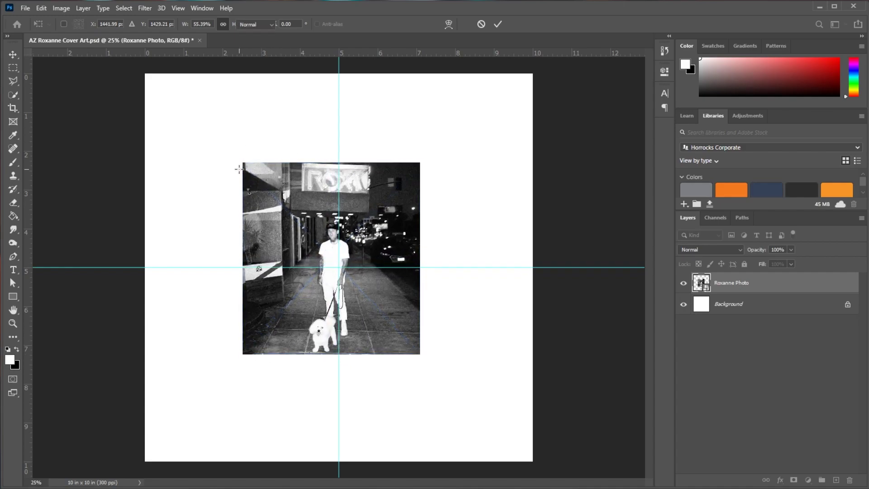
left_click_drag(267, 215, 274, 217)
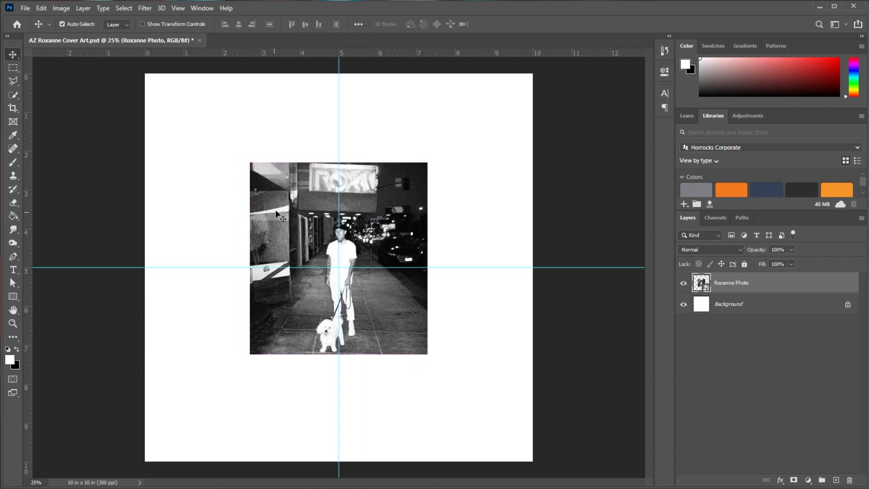
Step: Place the torn Paper Image strip across the centre of the photo
key("z")
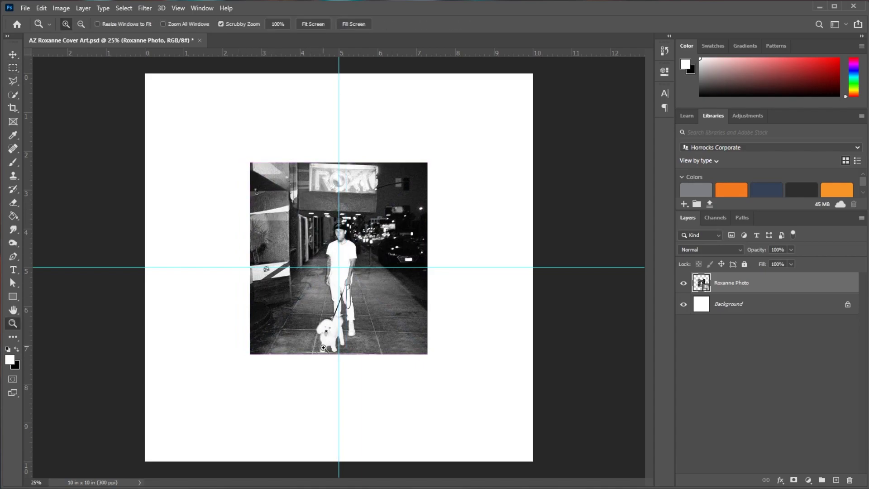
left_click_drag(339, 264, 343, 264)
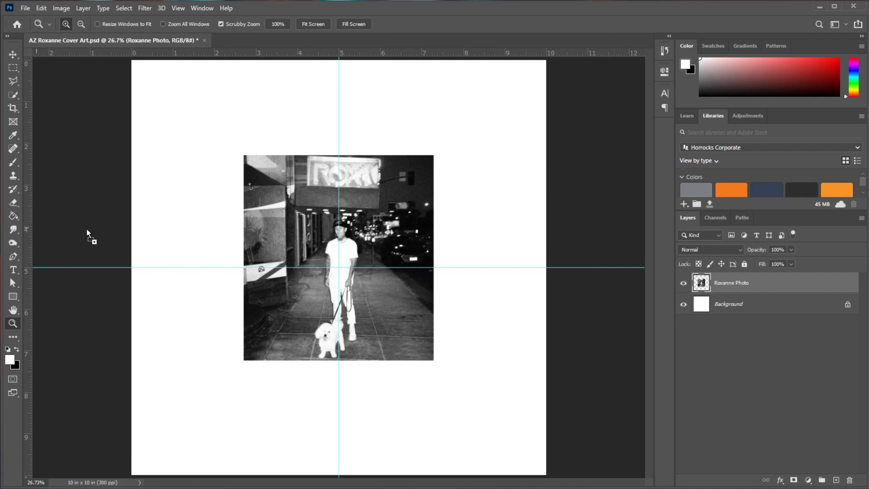
left_click_drag(265, 325, 267, 324)
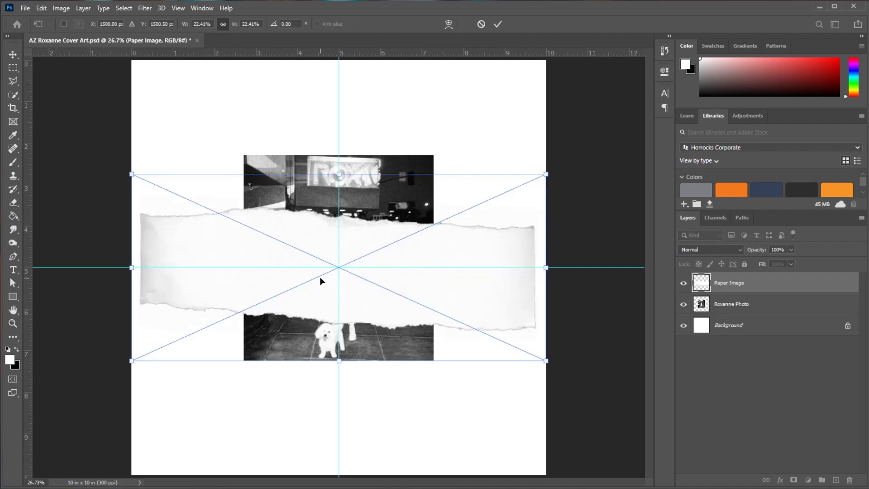
key("Return")
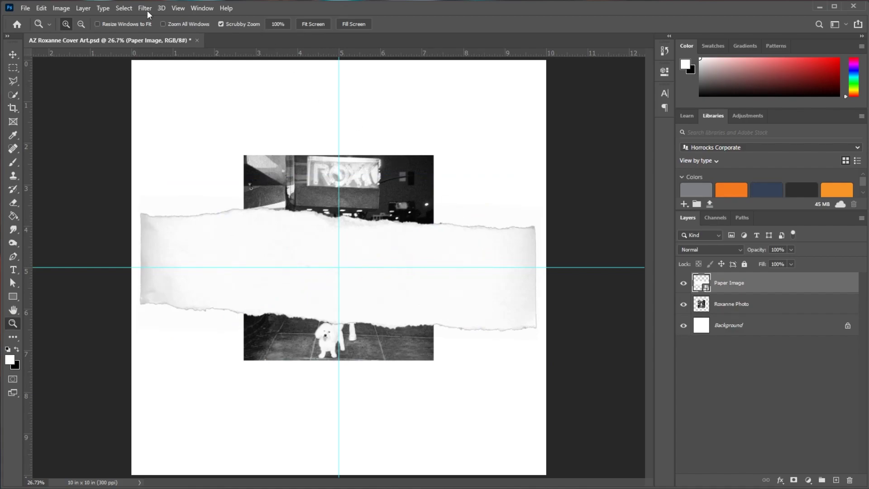
Step: Darken the paper strip with a Brightness/Contrast smart filter at -109
left_click(59, 9)
mouse_move(78, 33)
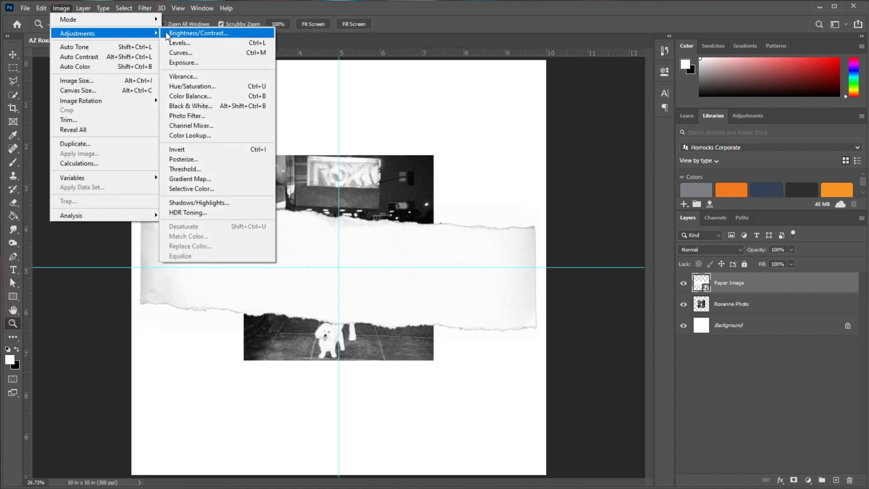
left_click(166, 36)
left_click_drag(403, 161, 370, 164)
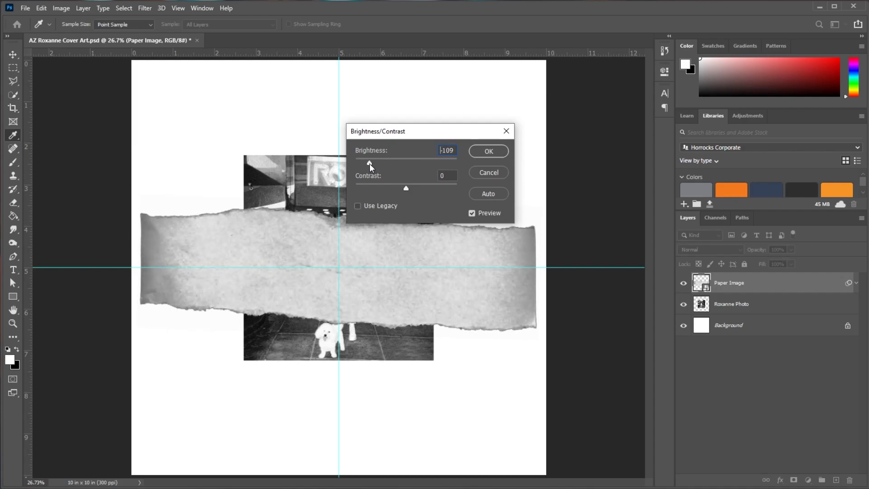
left_click(483, 151)
key("z")
key("ctrl+t")
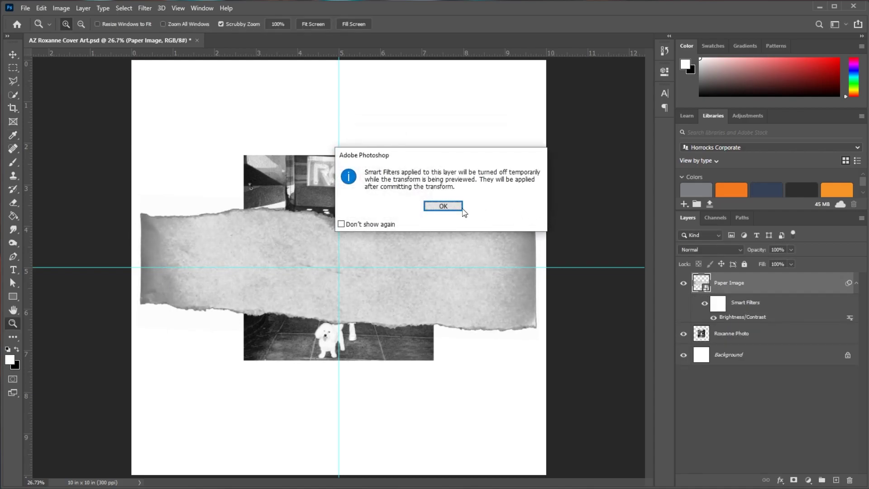
Step: Enlarge the paper strip across the canvas and rotate it 180°
left_click(455, 207)
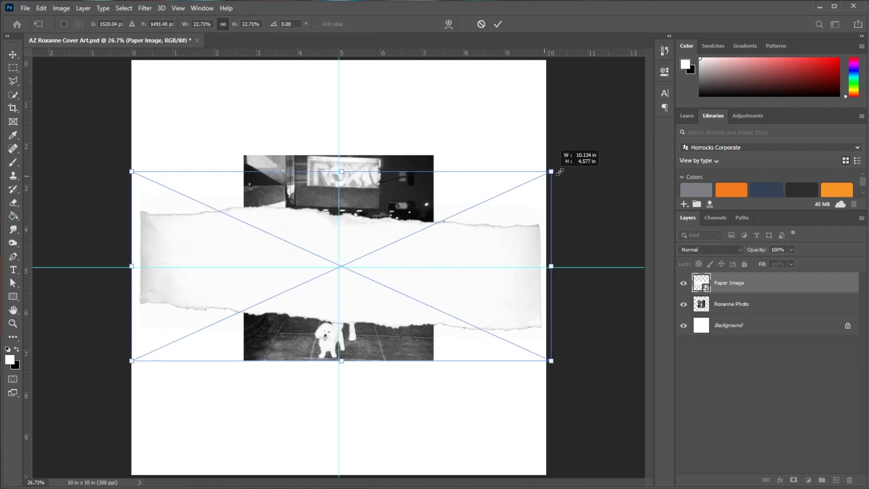
left_click_drag(546, 174, 642, 63)
left_click_drag(470, 171, 263, 219)
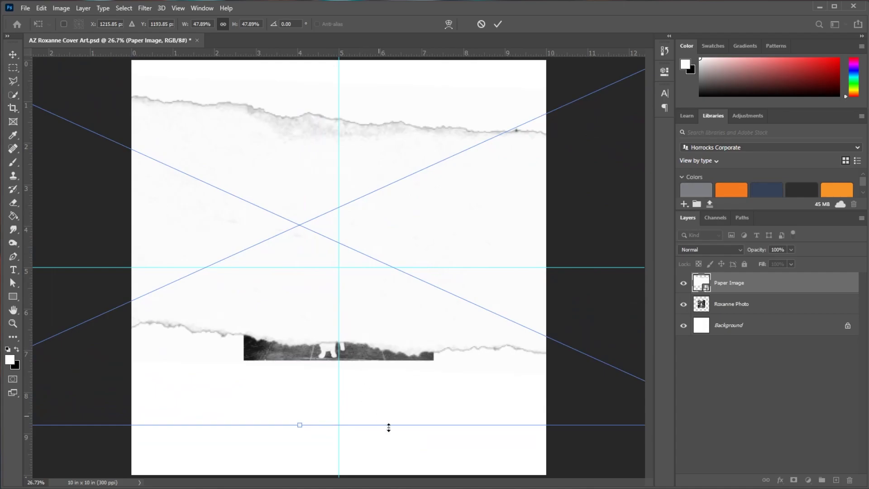
left_click_drag(419, 450, 245, 141)
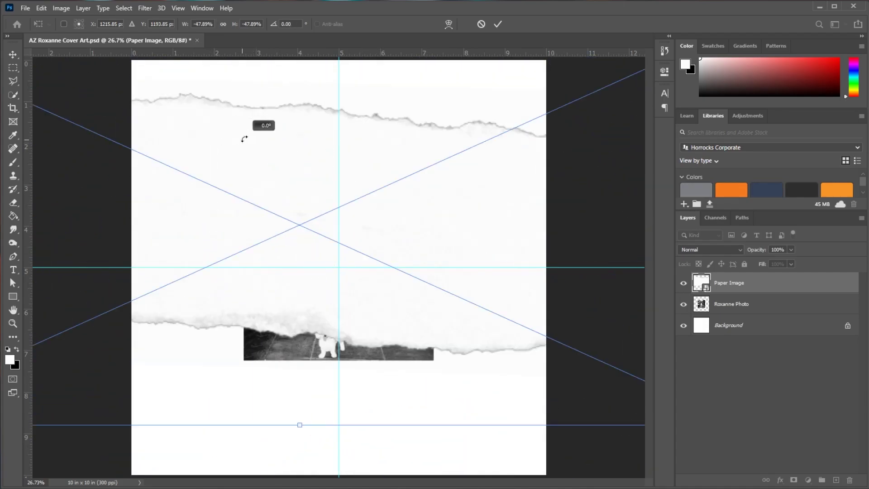
key("Return")
Step: Shrink the paper to about 35%, tilt it slightly, and stack it beneath Roxanne Photo
key("z")
key("ctrl+minus")
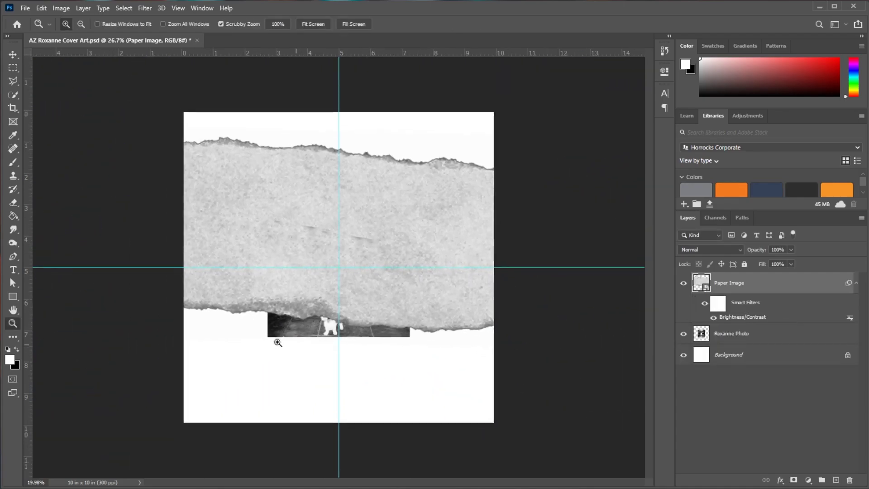
key("ctrl+t")
left_click(443, 205)
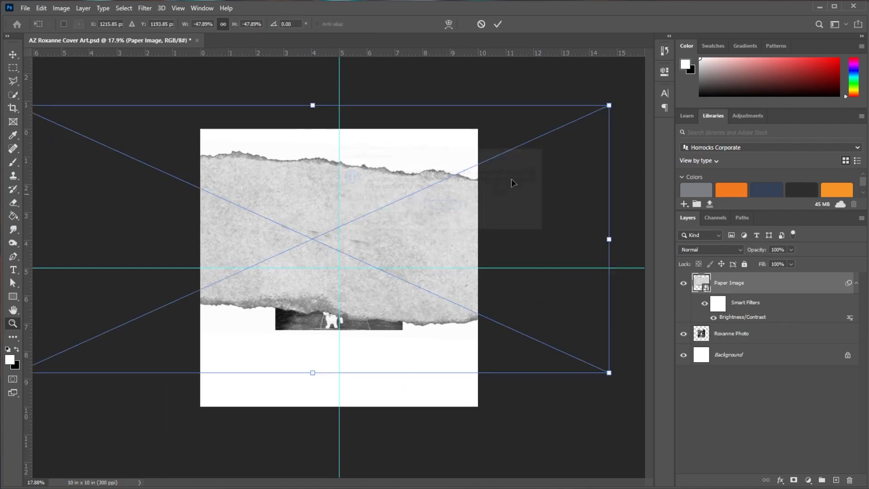
left_click_drag(609, 104, 450, 177)
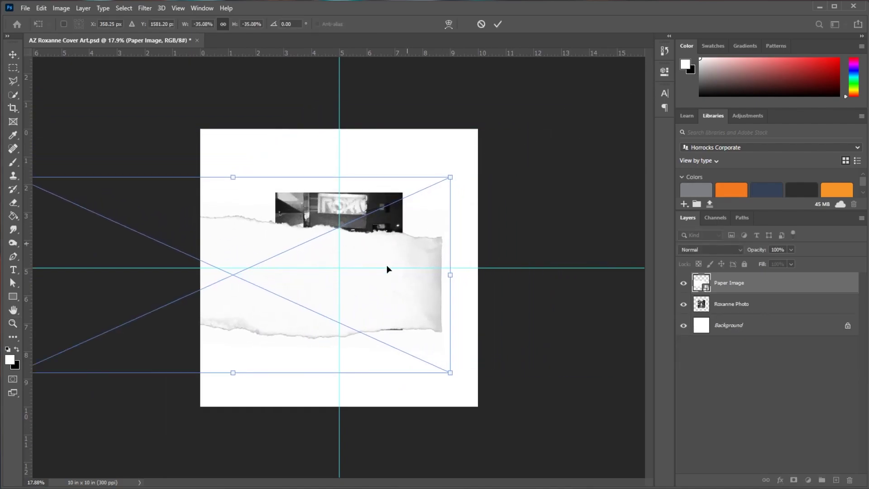
left_click_drag(387, 264, 463, 272)
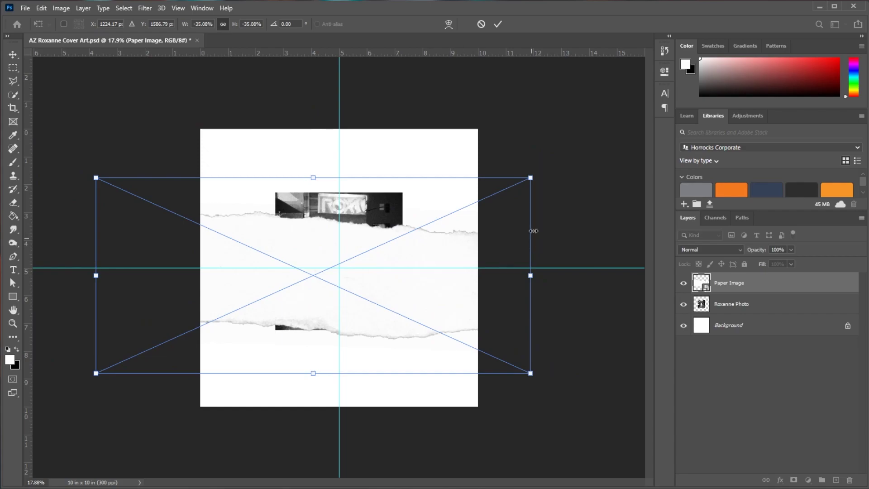
left_click_drag(545, 179, 539, 159)
left_click_drag(422, 270, 423, 279)
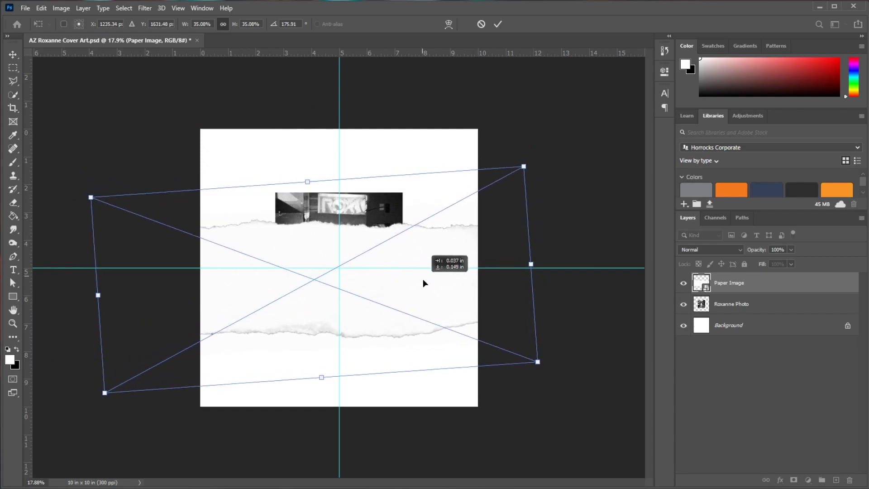
key("Return")
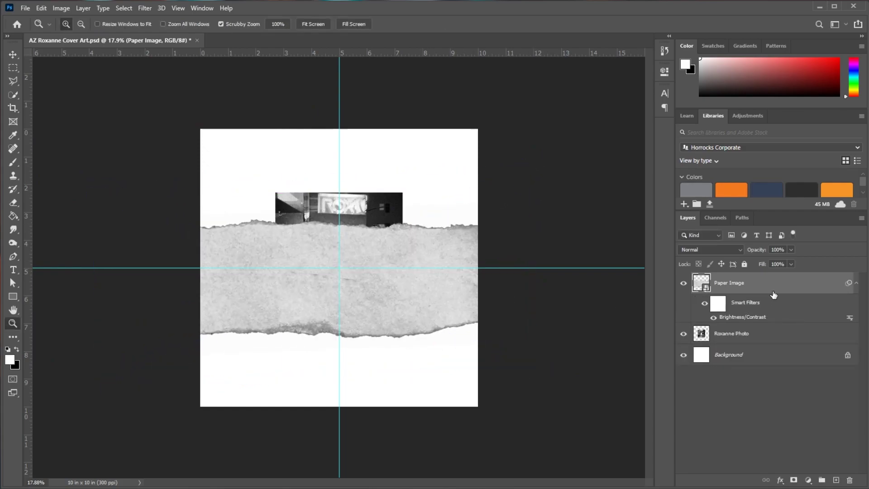
left_click_drag(773, 295, 768, 339)
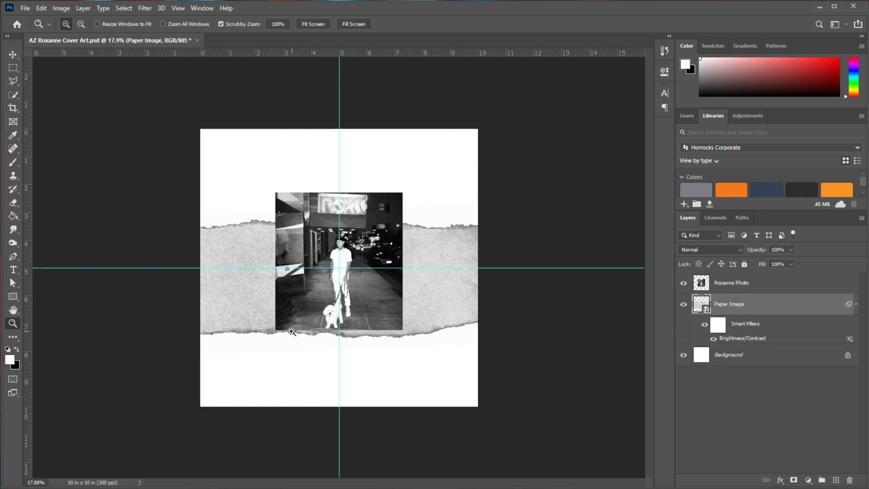
Step: Magic Wand the white below the paper's torn edge and delete that area from Roxanne Photo
left_click_drag(292, 331, 310, 332)
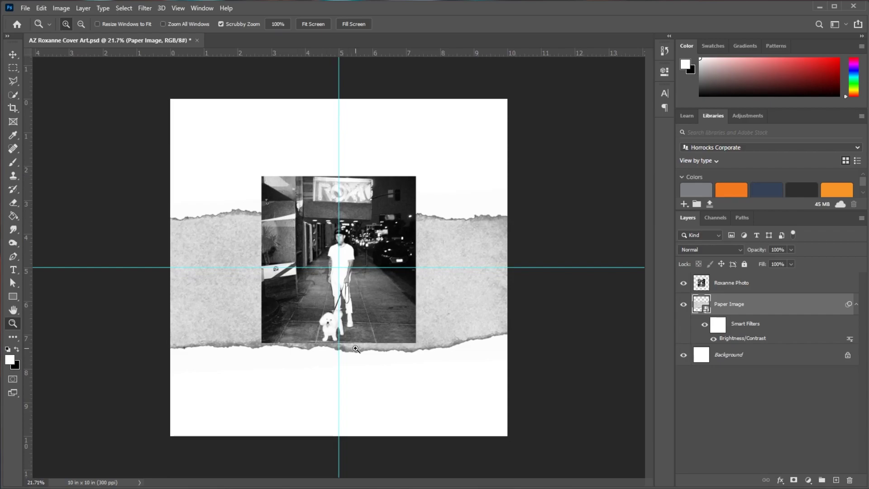
key("v")
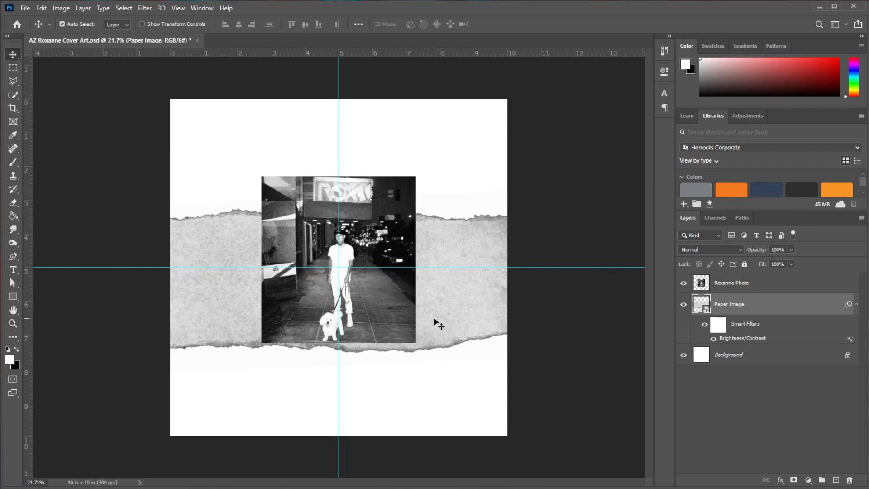
left_click_drag(448, 324, 447, 312)
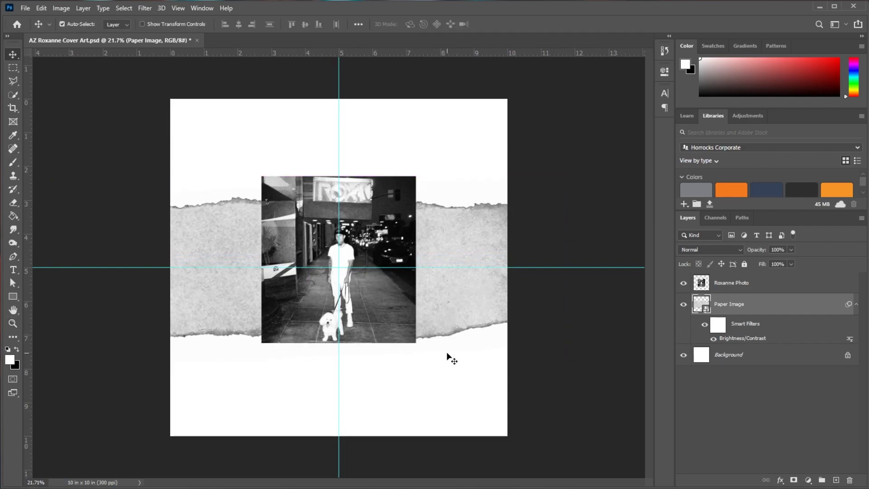
key("w")
key("shift+w")
key("alt+bracketright")
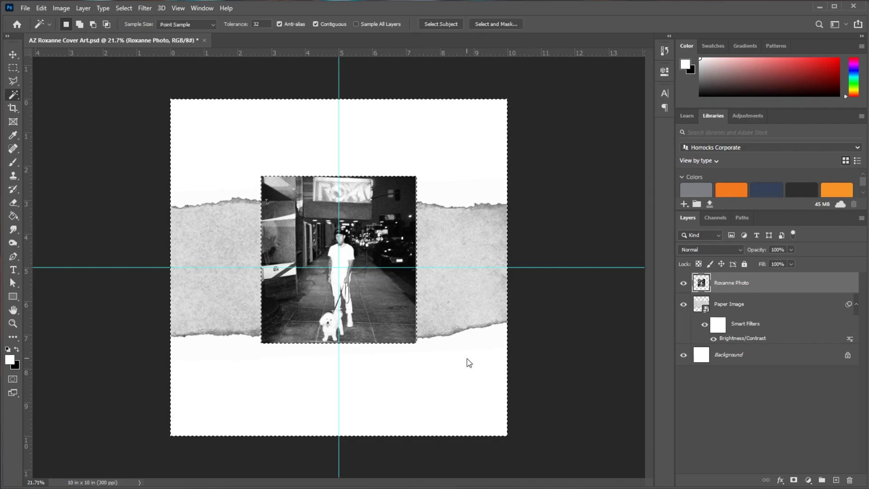
key("alt+bracketleft")
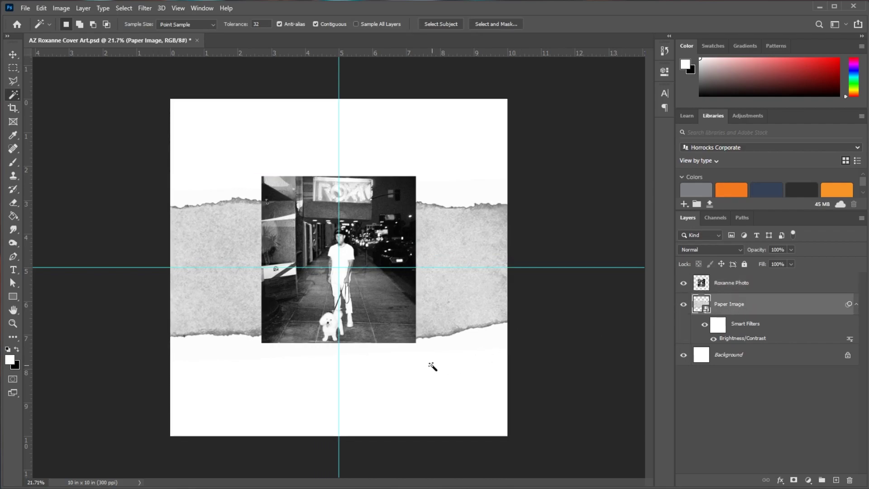
left_click(431, 369)
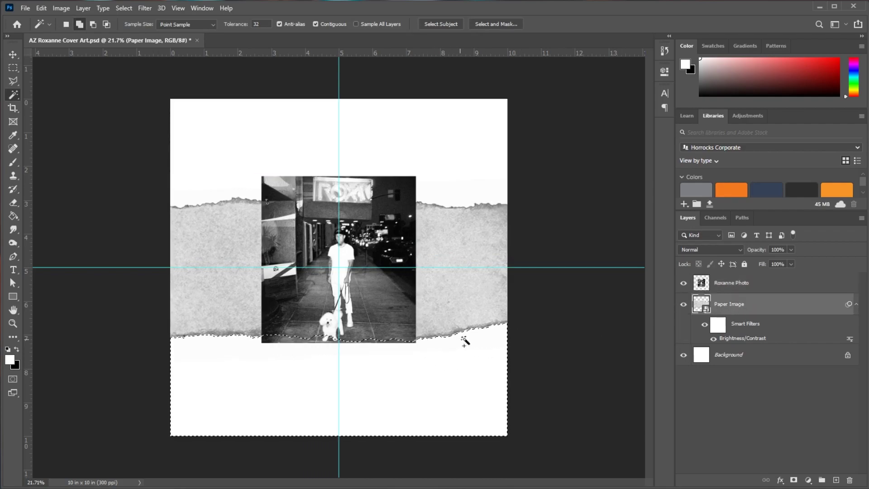
left_click(717, 288)
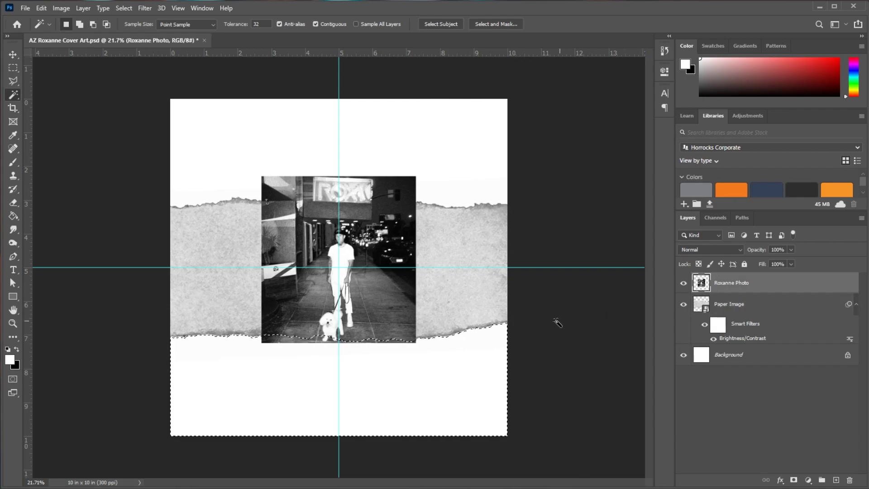
key("m")
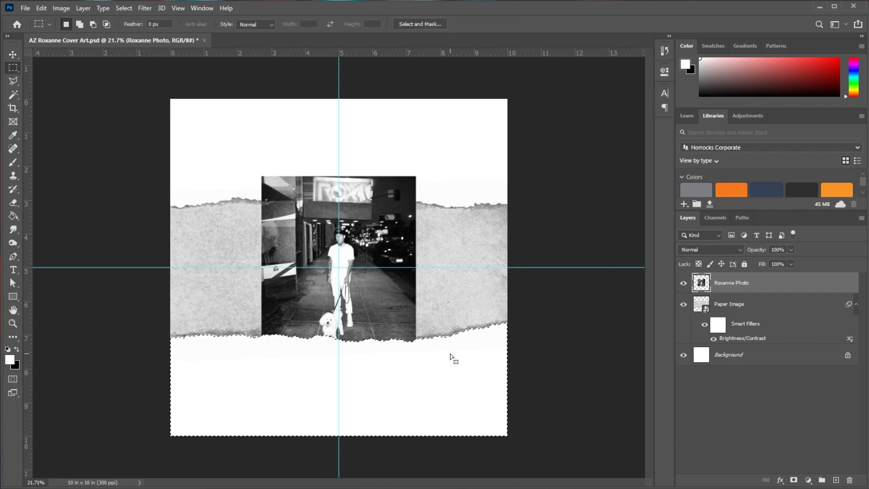
left_click(452, 355)
Step: Tilt the Paper Image strip slightly and reposition it across the canvas
key("v")
left_click(723, 310)
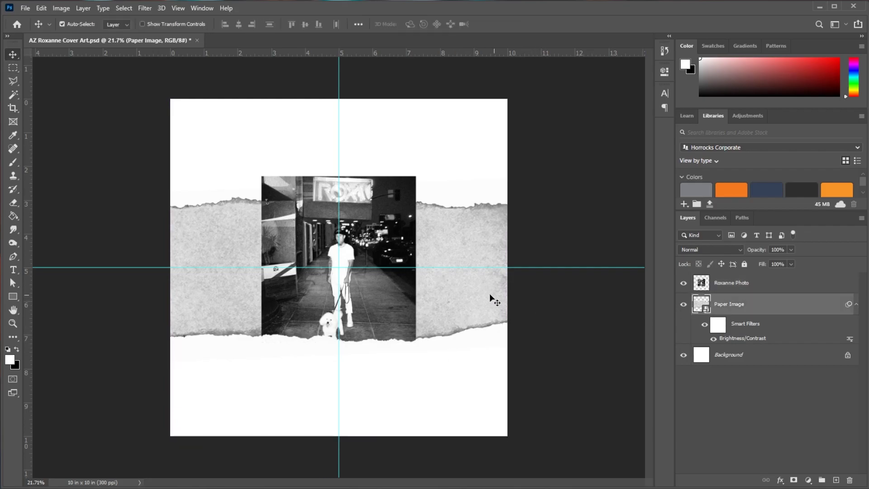
left_click_drag(486, 301, 486, 301)
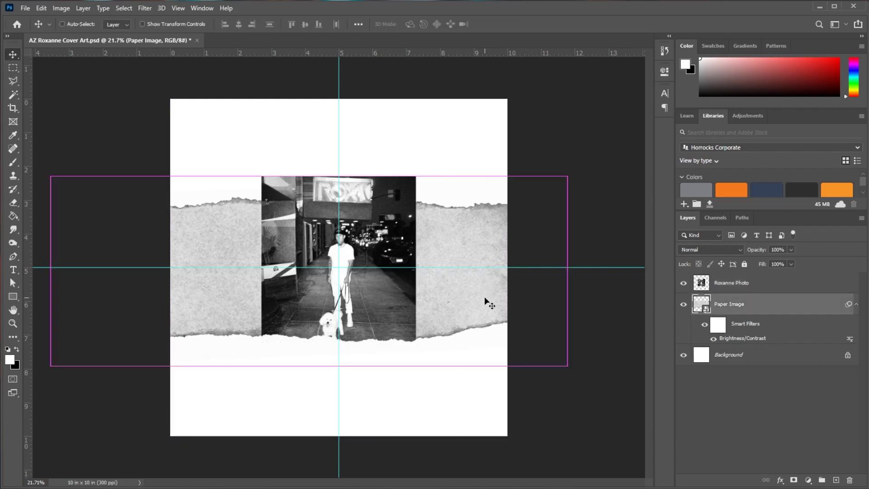
key("ctrl+t")
left_click(454, 207)
mouse_move(460, 242)
left_mouse_down()
mouse_move(462, 250)
mouse_move(434, 255)
left_mouse_up()
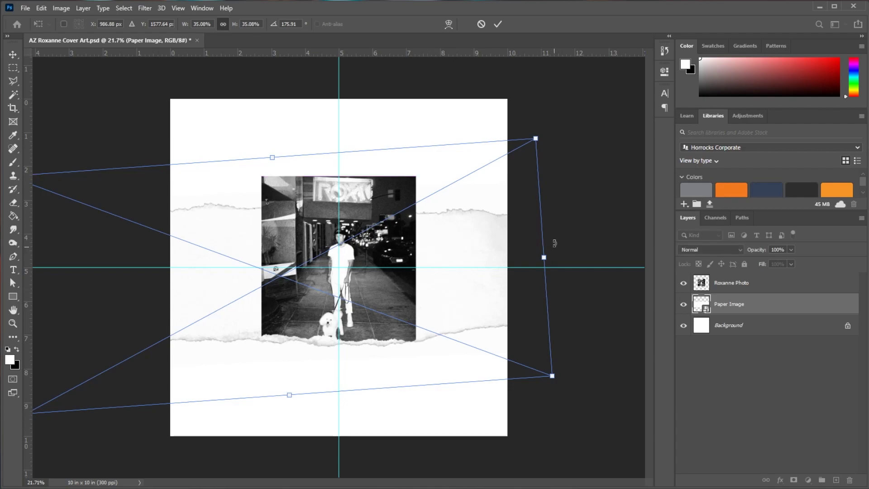
left_click_drag(555, 242, 556, 249)
left_click_drag(506, 265, 508, 263)
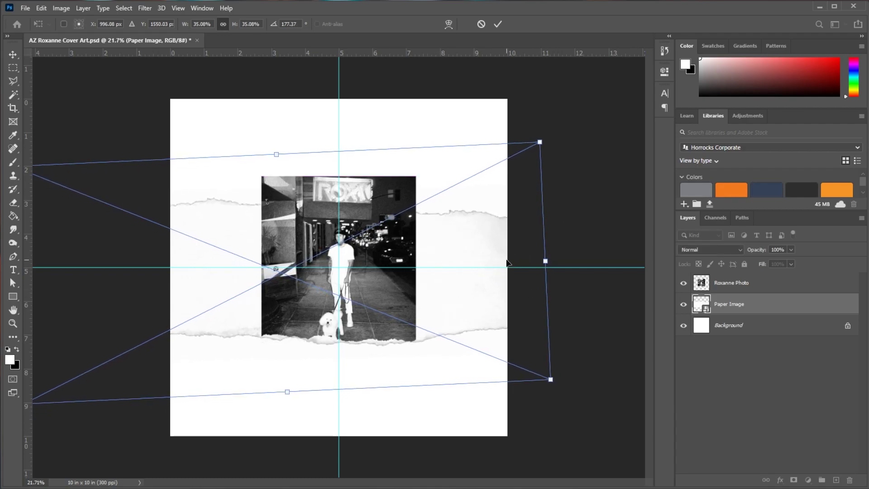
key("Return")
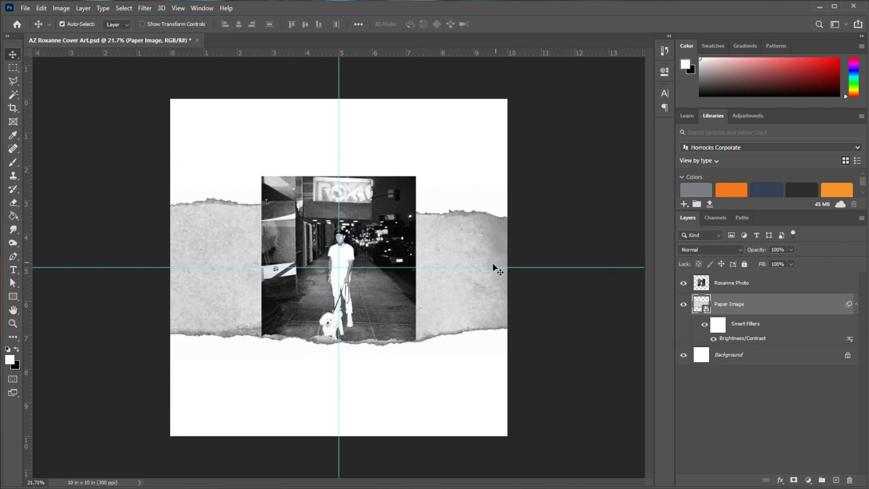
Step: Raise the paper's Brightness/Contrast filter from -109 to -73 and nudge it down
key("z")
left_click(347, 339)
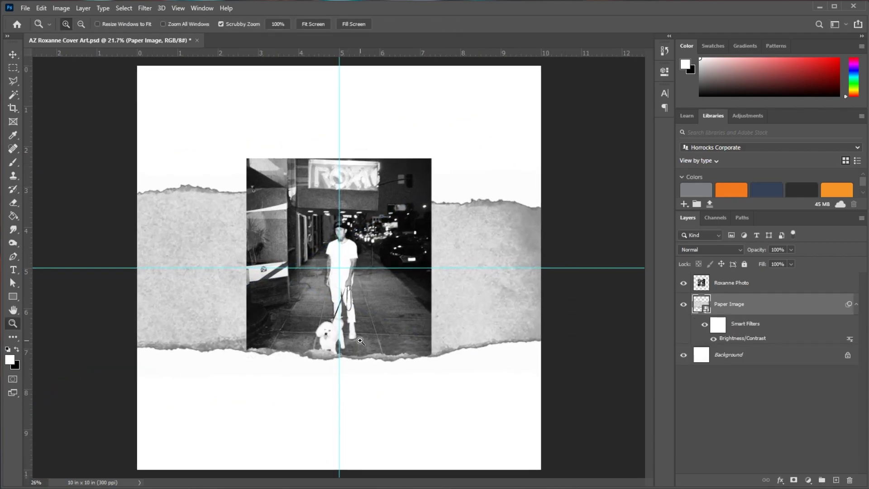
double_click(742, 338)
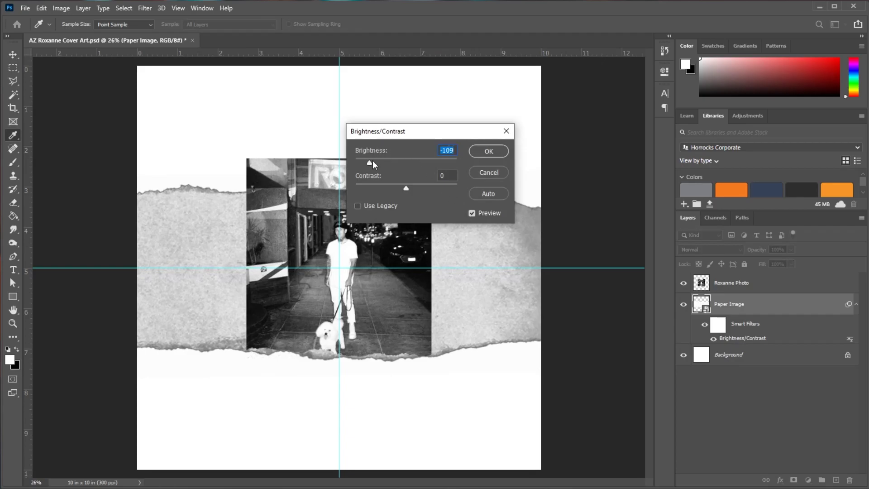
left_click_drag(373, 160, 381, 163)
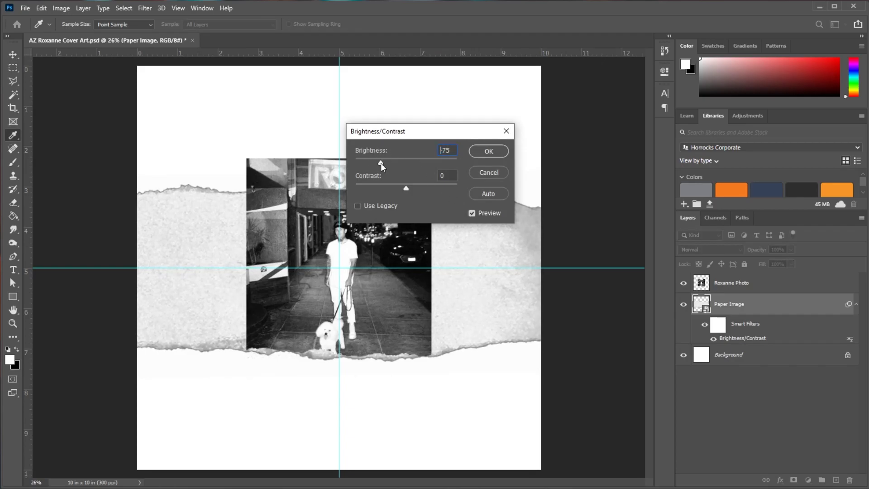
left_click(483, 153)
scroll(472, 325, "up", 1)
key("v")
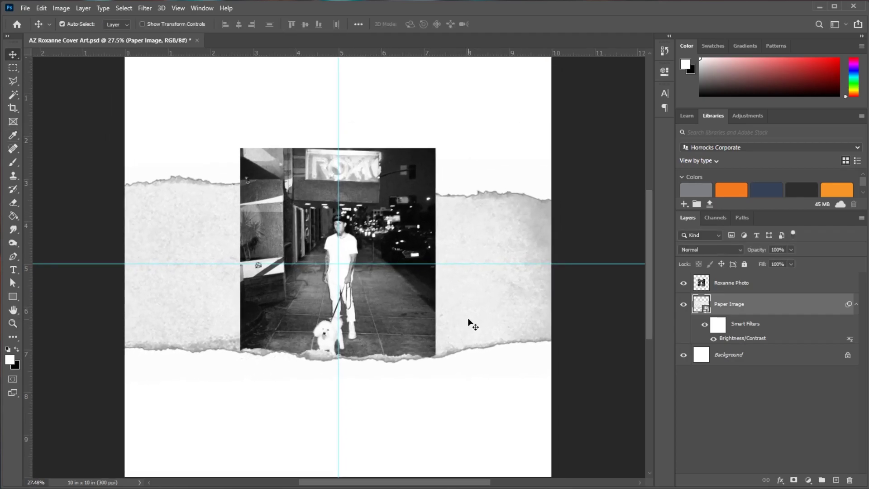
left_click_drag(470, 320, 470, 323)
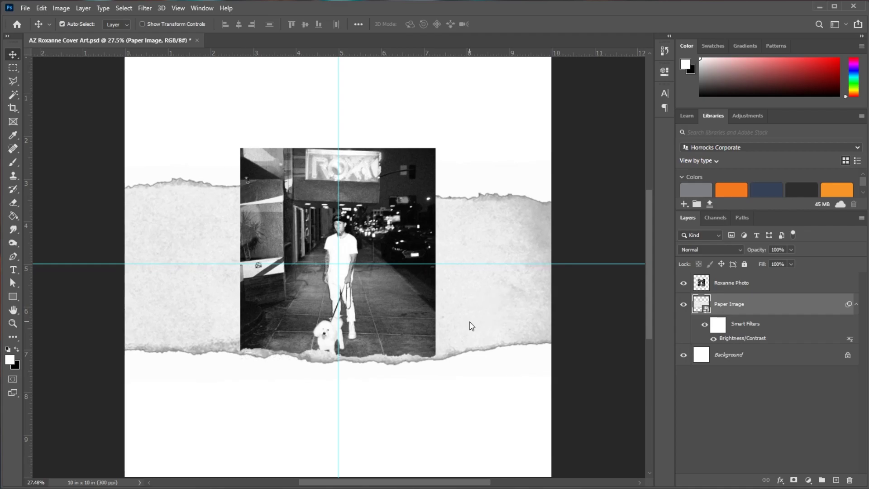
Step: Rasterize Paper Image and delete the paper texture right of the photo
key("e")
left_click(471, 324)
left_click(412, 206)
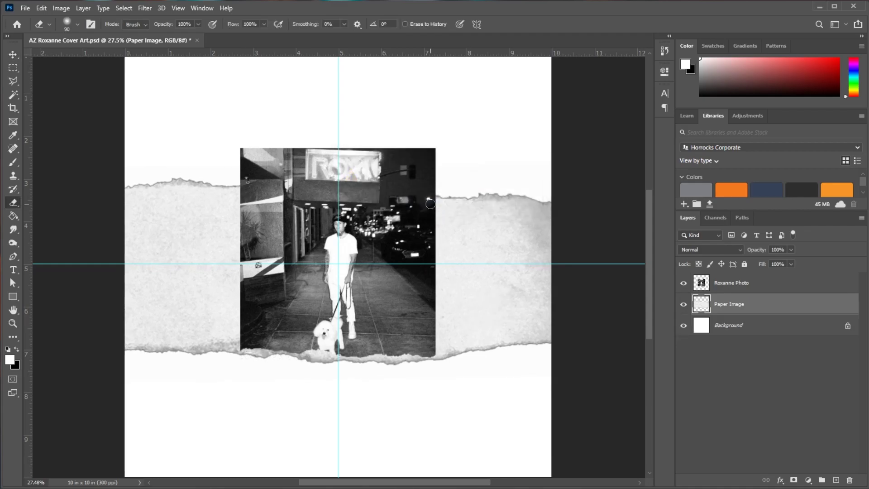
key("m")
left_click_drag(551, 85, 438, 411)
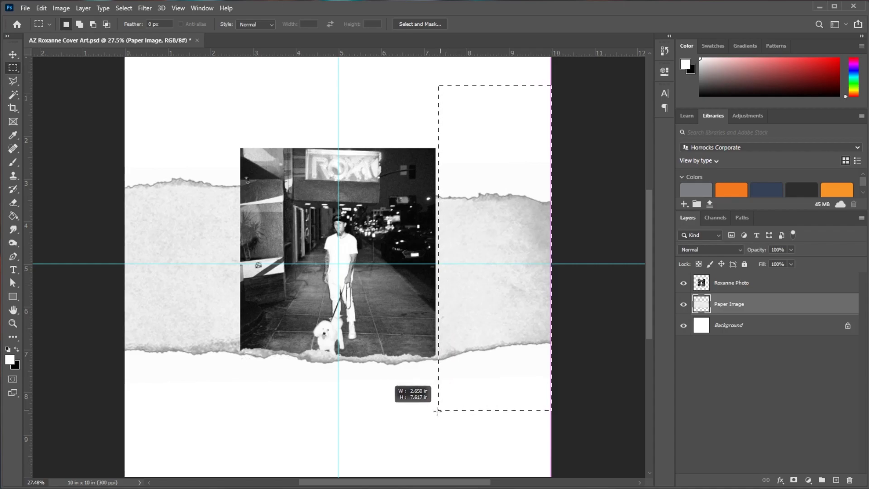
left_click_drag(438, 410, 436, 412)
key("Delete")
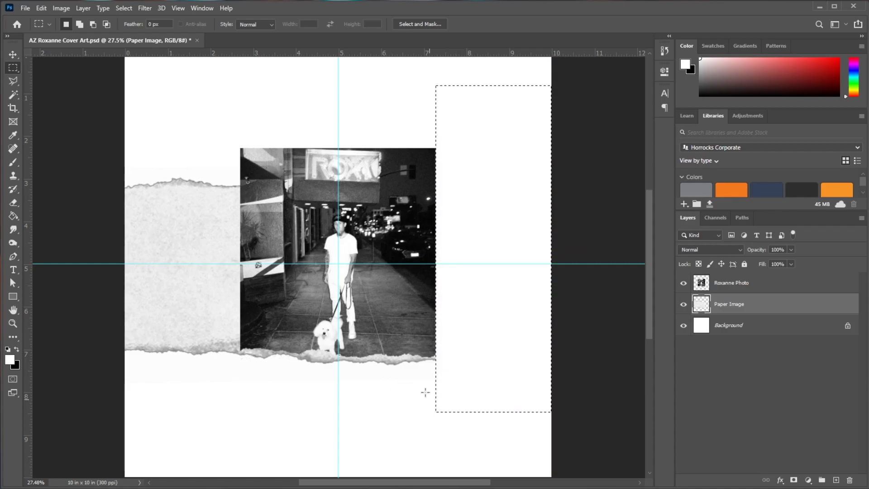
left_click(267, 131)
Step: Delete the paper texture left of the photo, redoing the selection once
left_click_drag(281, 72, 125, 438)
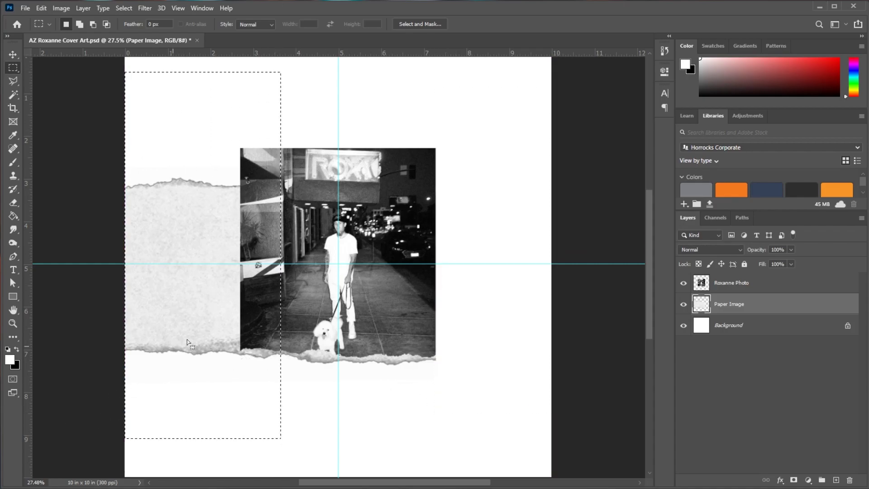
left_click_drag(187, 342, 176, 382)
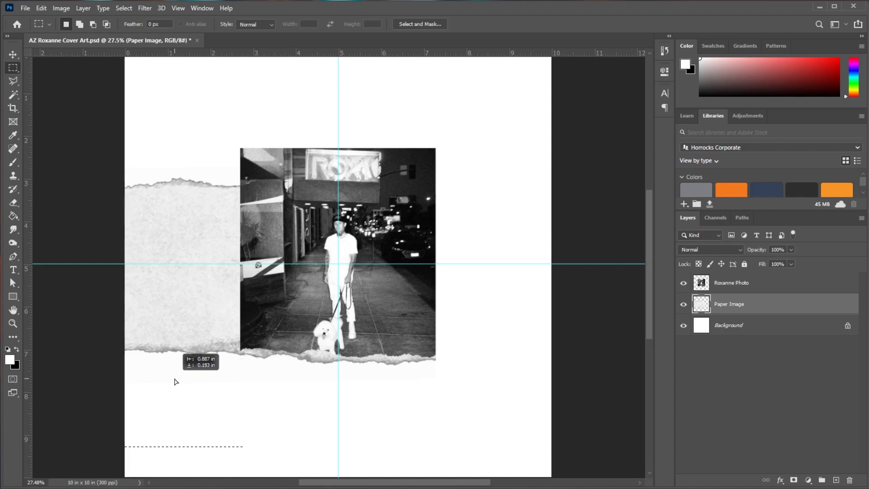
key("Delete")
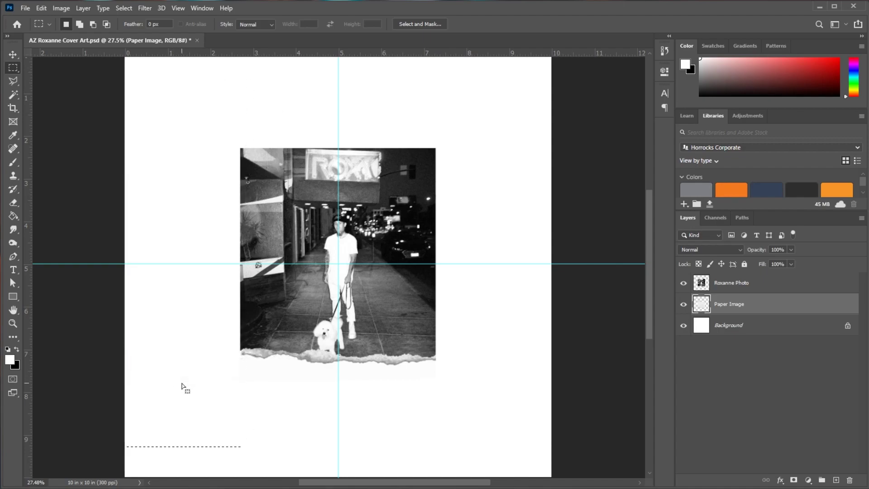
key("ctrl+z")
mouse_move(229, 380)
left_mouse_down()
mouse_move(223, 363)
mouse_move(232, 364)
left_mouse_up()
key("Delete")
Step: Check the left edge for leftover paper, then zoom out to the whole cover
key("z")
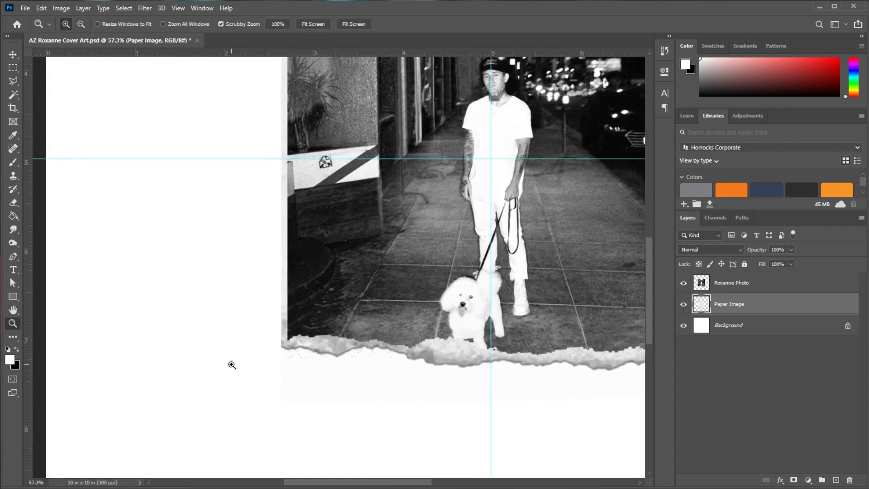
key("m")
left_click_drag(148, 397, 291, 57)
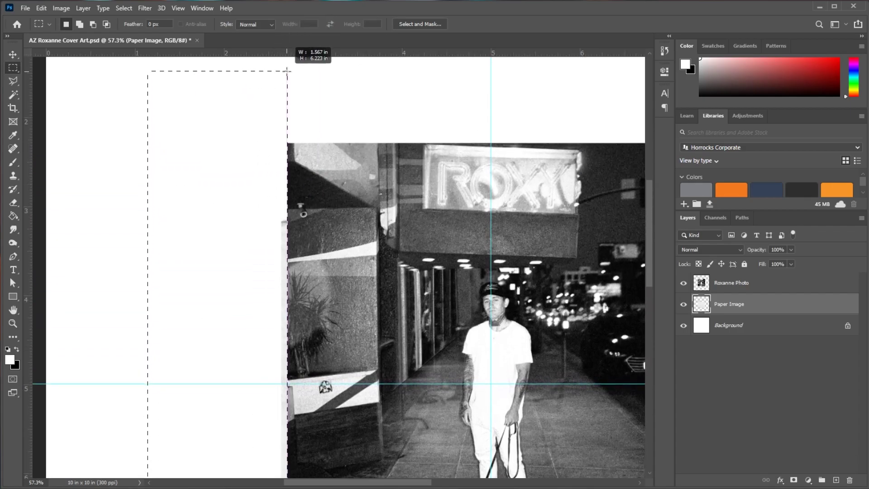
left_click_drag(291, 56, 287, 71)
left_click(318, 92)
key("z")
left_click(458, 420, "alt")
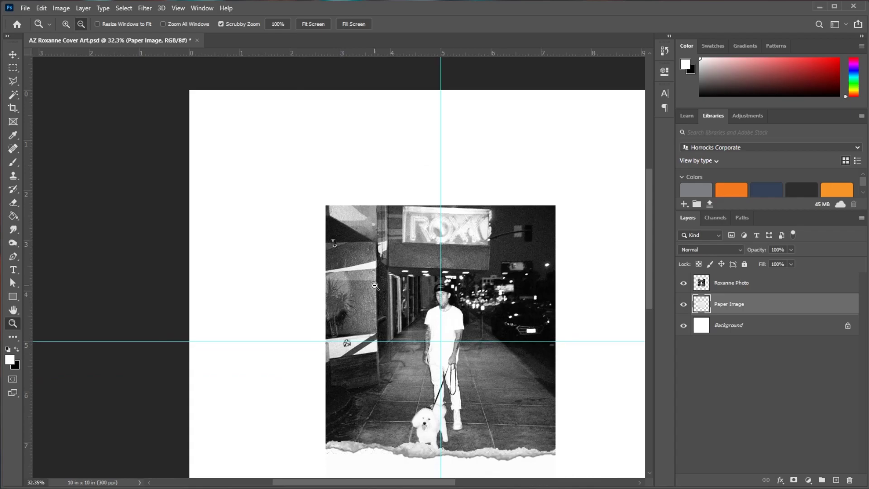
left_click_drag(461, 436, 451, 350)
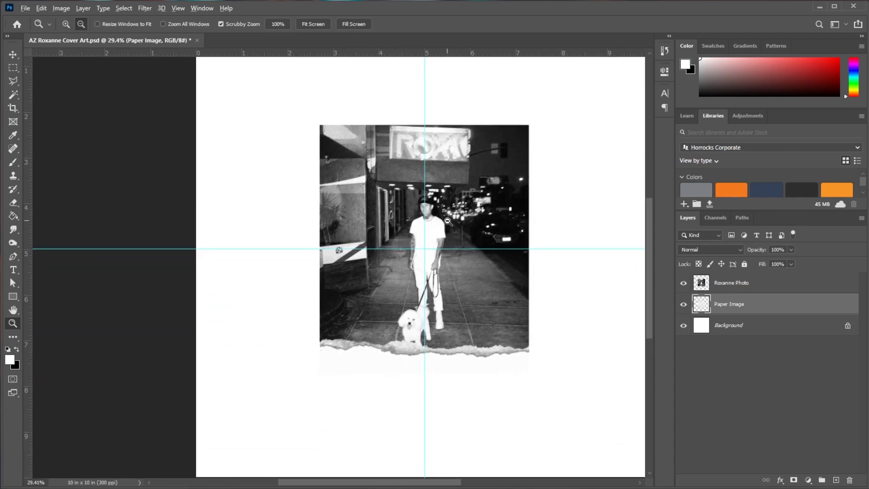
Step: Position the AZ logo below the photo and remove its white background with the Magic Wand
mouse_move(442, 297)
left_mouse_down()
mouse_move(264, 387)
mouse_move(287, 404)
left_mouse_up()
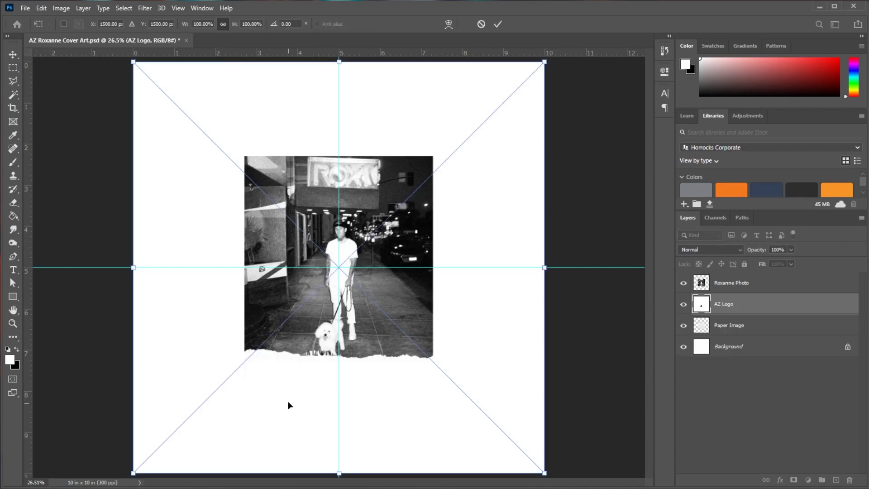
left_click_drag(546, 68, 525, 187)
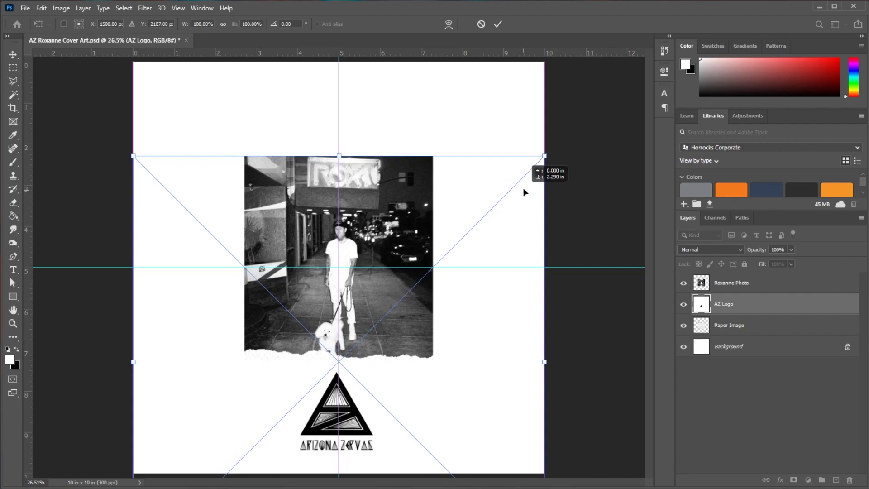
key("Return")
key("z")
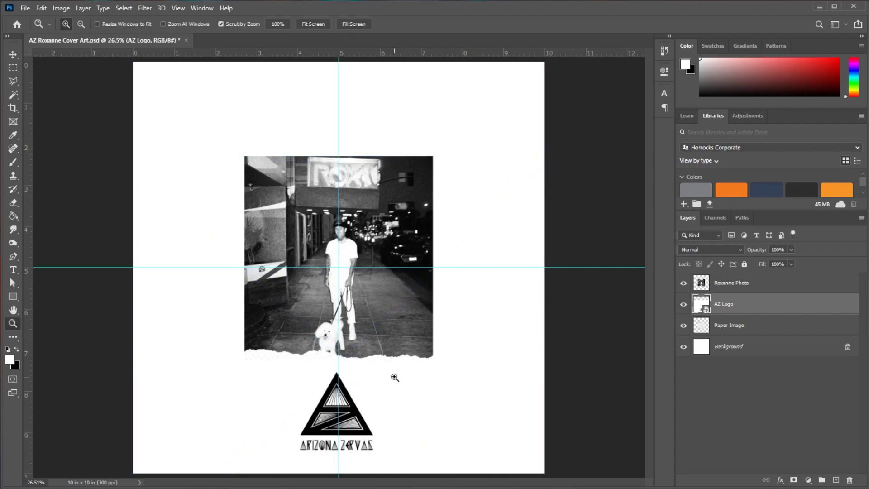
key("w")
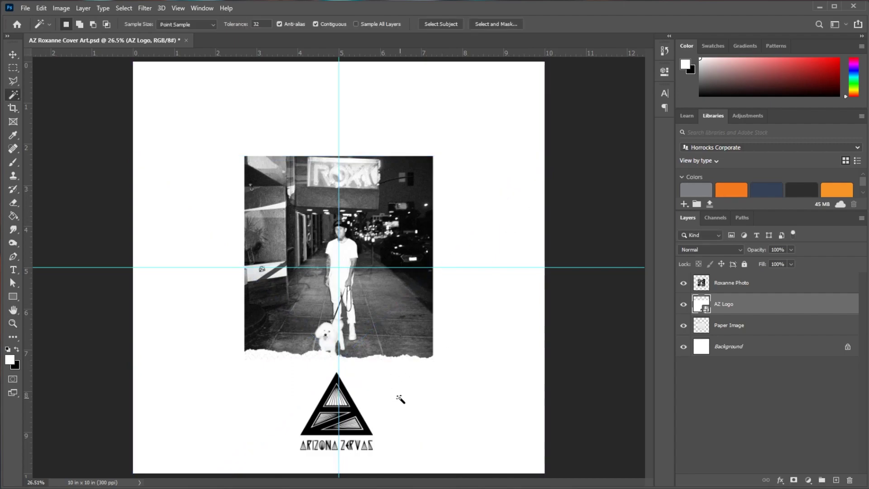
left_click(388, 450)
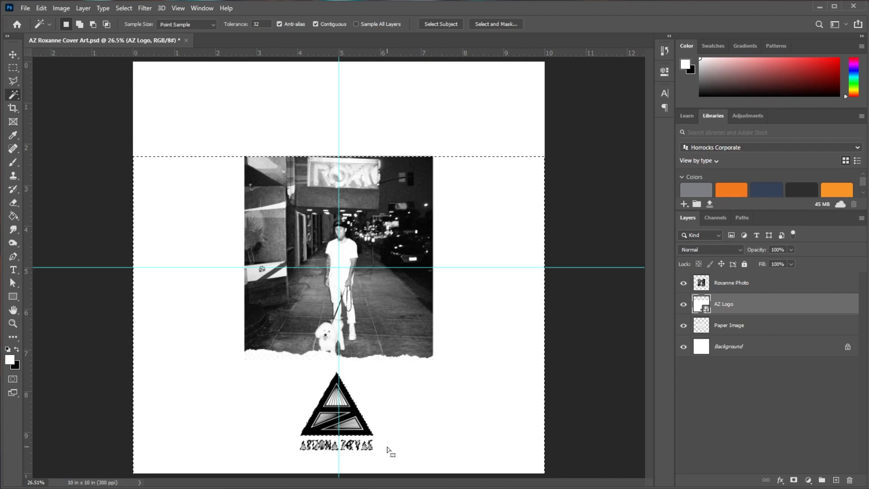
key("ctrl+d")
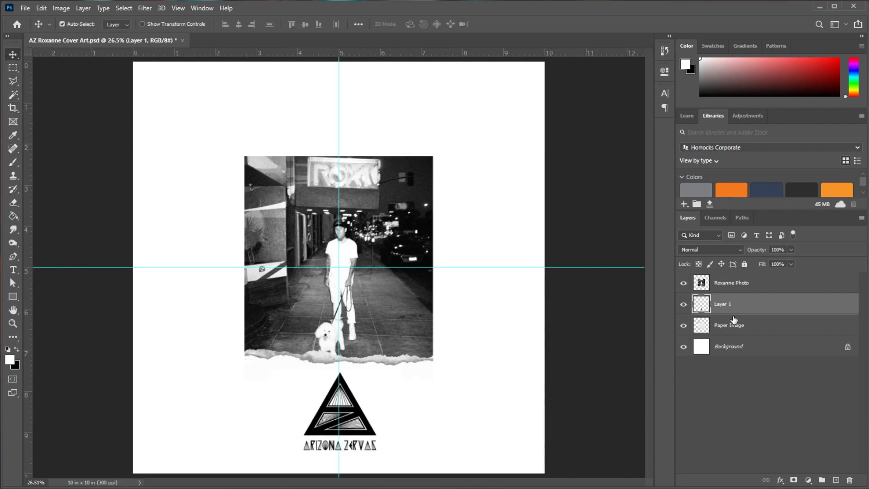
Step: Move Layer 1 under Paper Image and raise the photo and torn paper together
left_click_drag(728, 307, 740, 335)
left_click(735, 311)
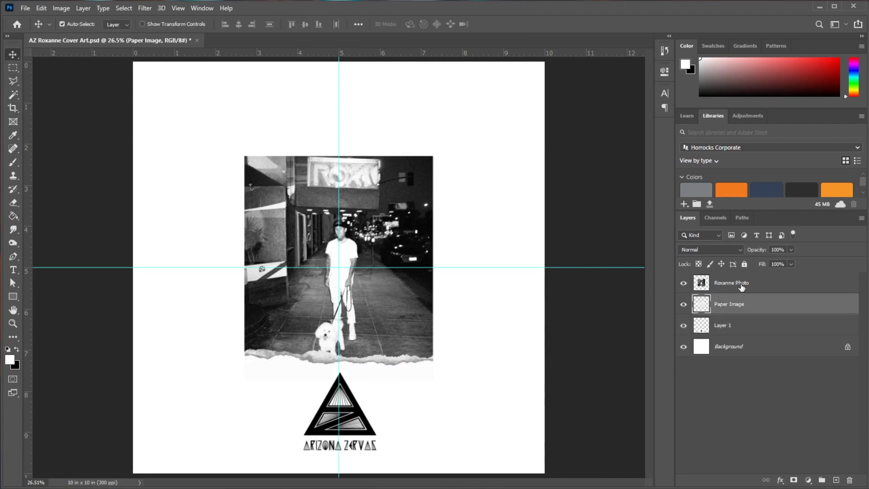
left_click(740, 285, "shift")
left_click_drag(402, 323, 401, 313)
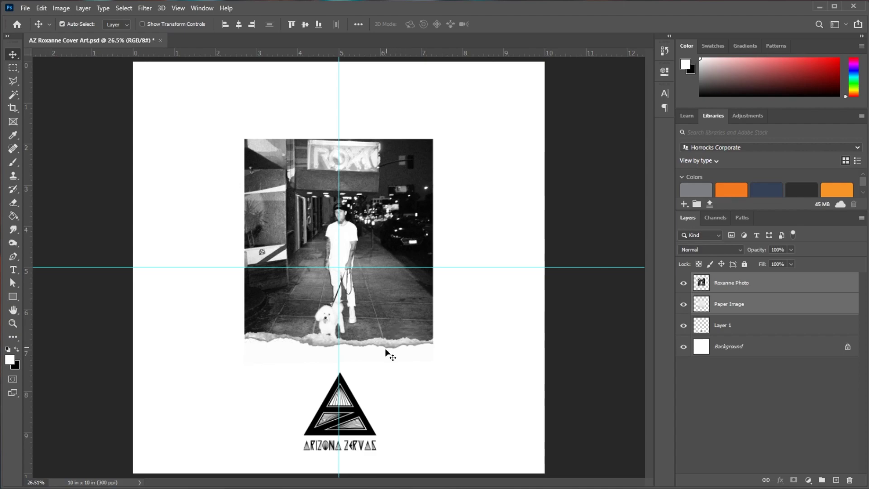
Step: Zoom out and drop the cracked Overlay Image texture onto the cover
key("z")
left_click_drag(398, 351, 386, 351)
key("v")
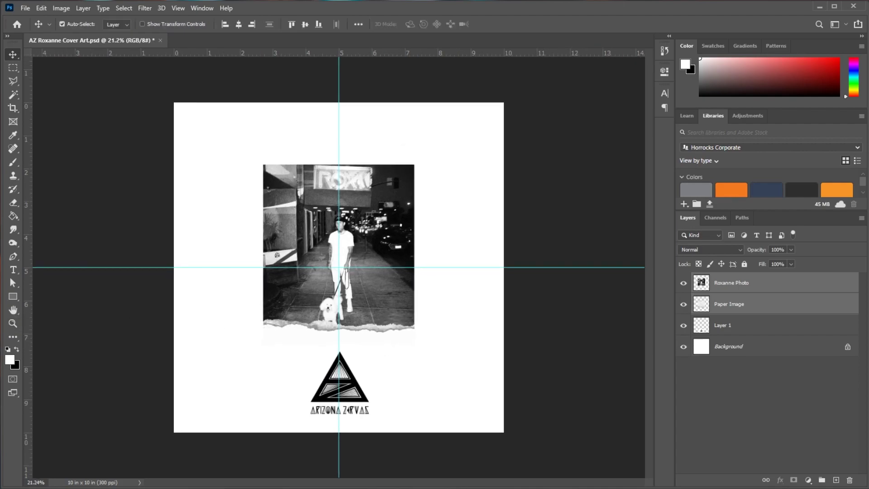
left_click_drag(333, 306, 333, 305)
Step: Shrink the overlay texture to the photo's size, tilt it slightly and align it over the photo
key("Return")
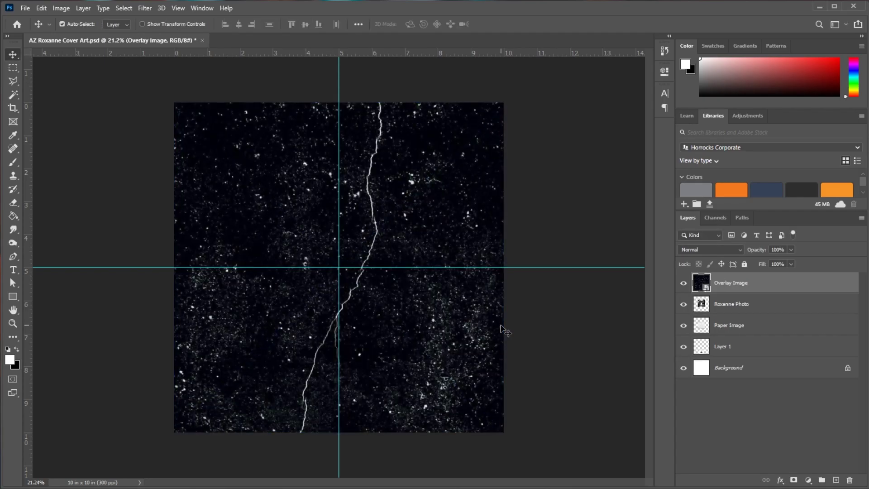
key("ctrl+t")
mouse_move(504, 103)
left_mouse_down()
mouse_move(337, 263)
mouse_move(402, 181)
left_mouse_up()
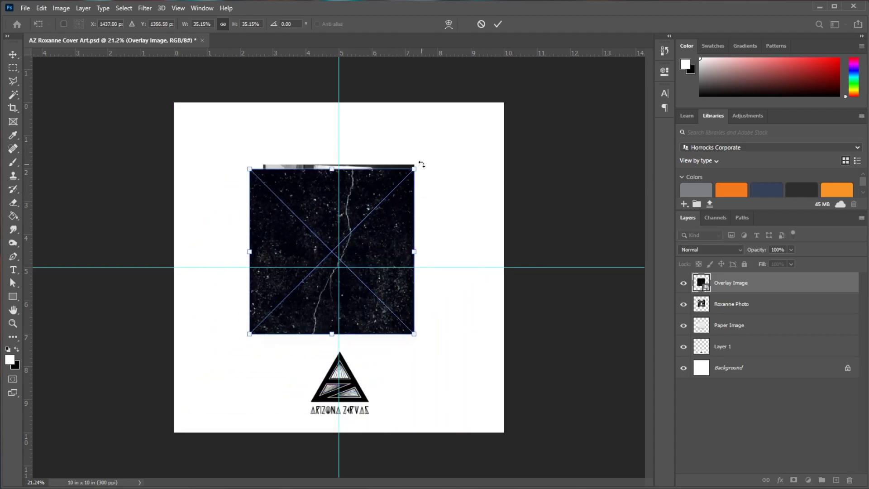
left_click_drag(422, 165, 424, 168)
left_click_drag(382, 217, 380, 208)
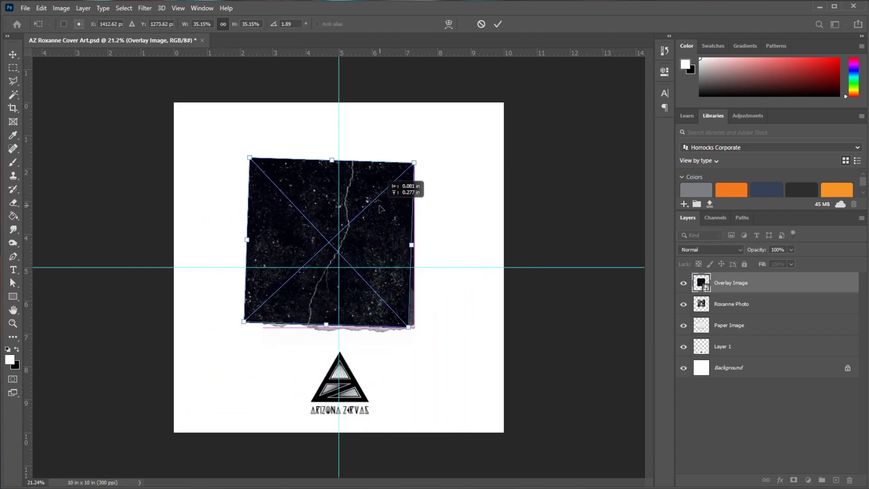
left_click_drag(411, 245, 423, 244)
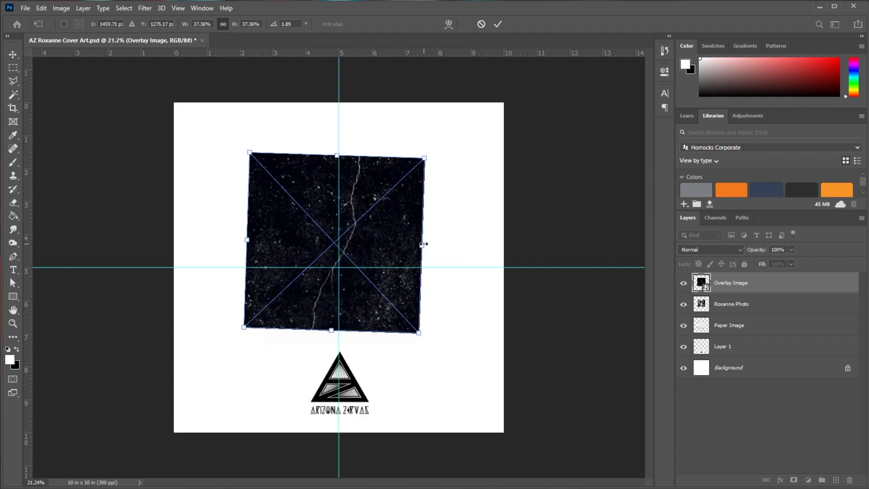
Step: Rasterize the overlay, convert it to Black & White, and set its blend mode to Lighten
key("e")
left_click(422, 243)
left_click(417, 284)
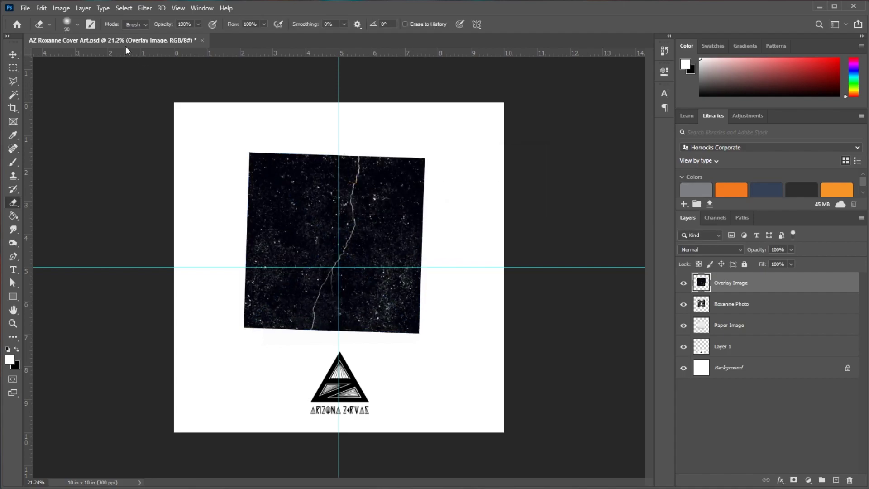
left_click(61, 9)
mouse_move(78, 33)
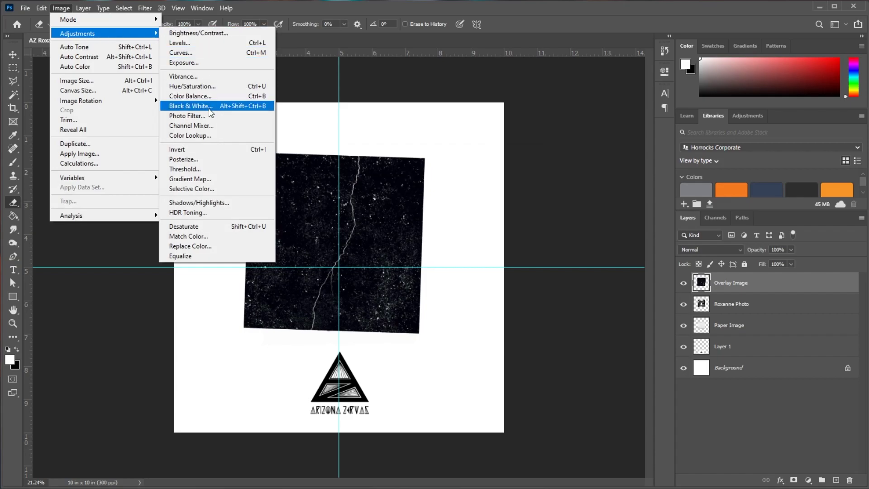
left_click(210, 107)
left_click(306, 103)
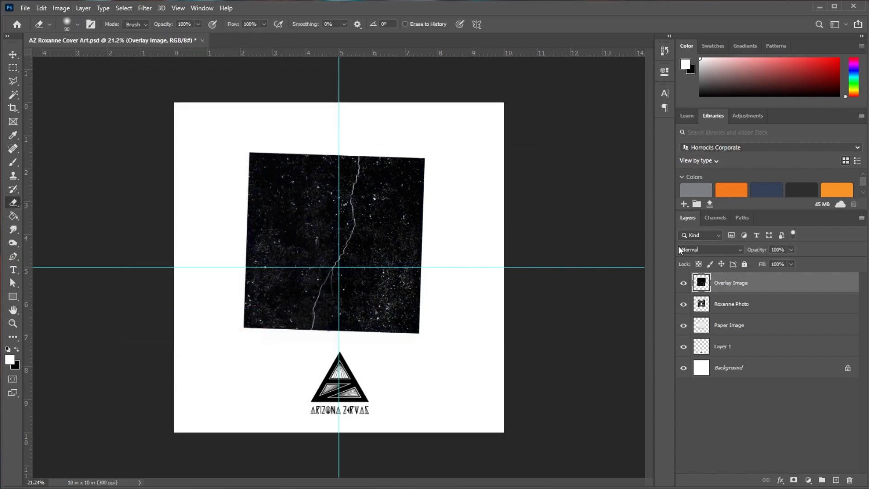
left_click(680, 250)
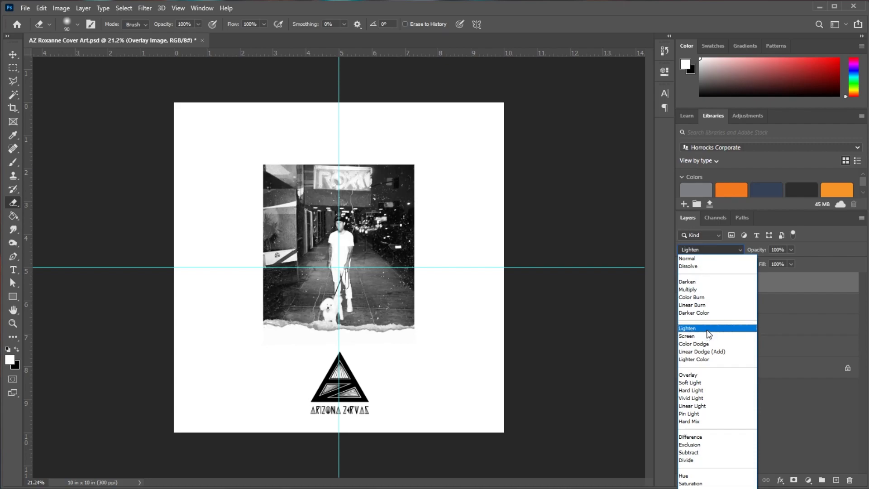
left_click(706, 328)
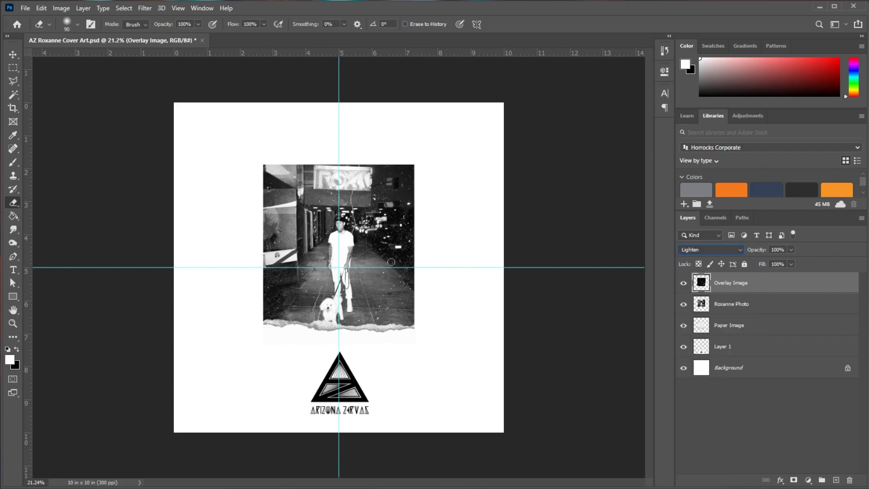
Step: Enlarge the overlay texture to about 121% so it covers the whole photo
left_click(15, 55)
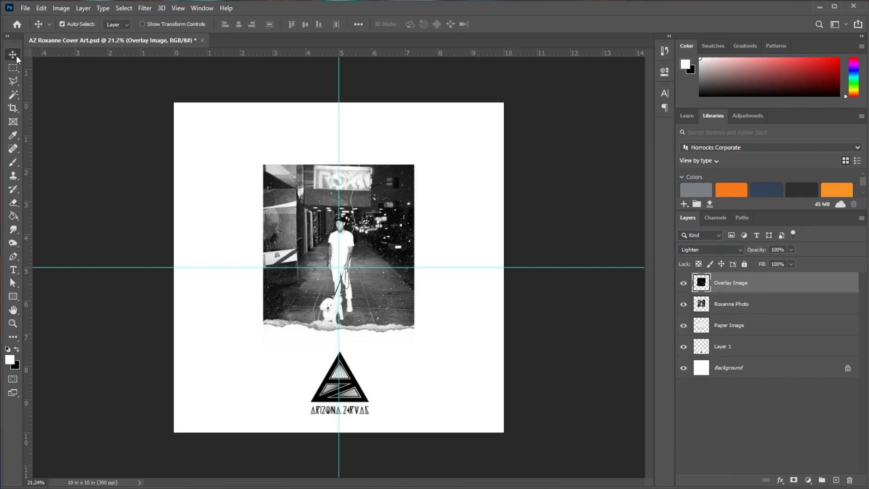
scroll(312, 235, "up", 2)
key("ctrl+t")
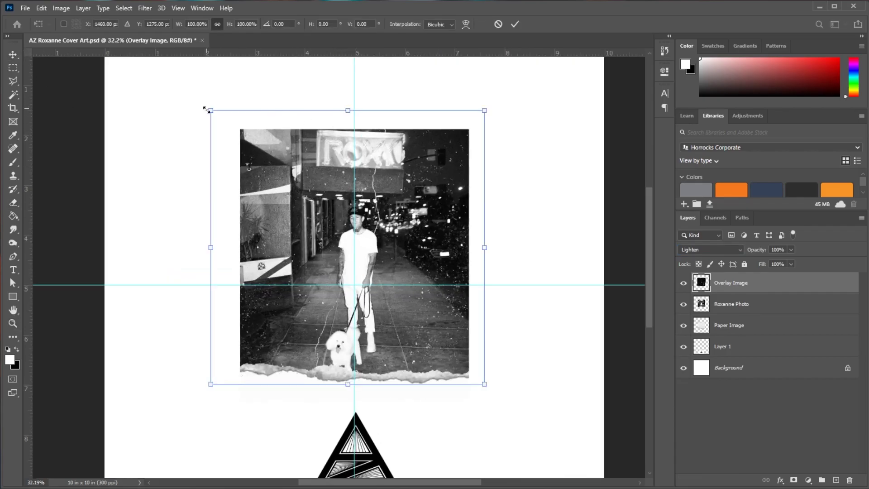
left_click_drag(206, 110, 153, 53)
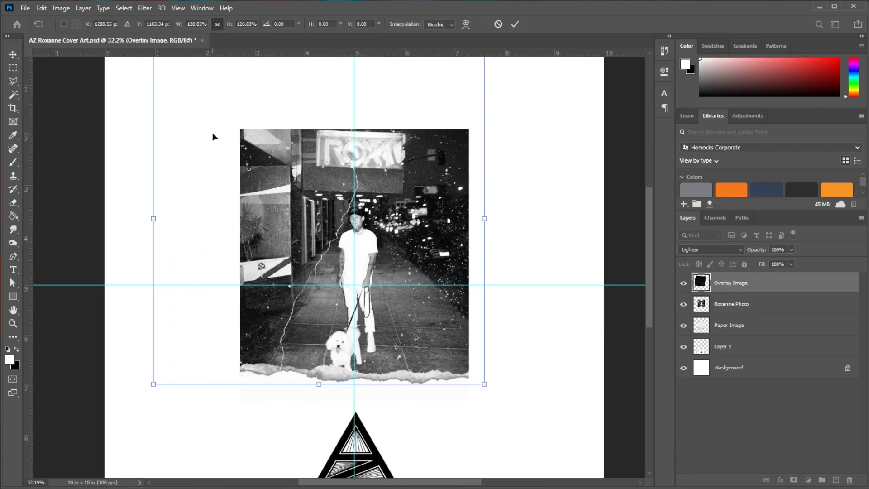
key("Return")
Step: Erase the overlay speckles from the sidewalk and storefront areas with a resized eraser
key("e")
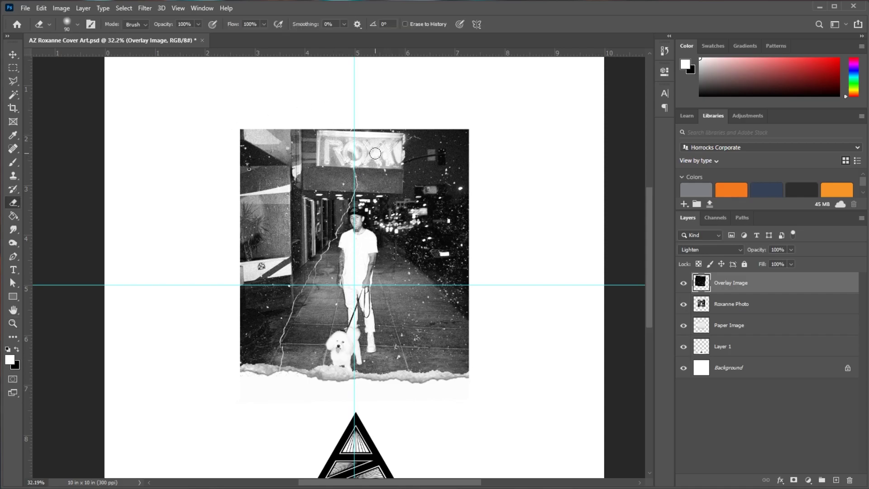
key("bracketright")
key("bracketright")
key("bracketright")
mouse_move(465, 281)
left_mouse_down()
mouse_move(410, 292)
mouse_move(436, 229)
mouse_move(446, 140)
mouse_move(407, 145)
mouse_move(410, 212)
mouse_move(254, 145)
mouse_move(232, 222)
mouse_move(244, 256)
left_mouse_up()
key("bracketleft")
key("bracketleft")
key("bracketleft")
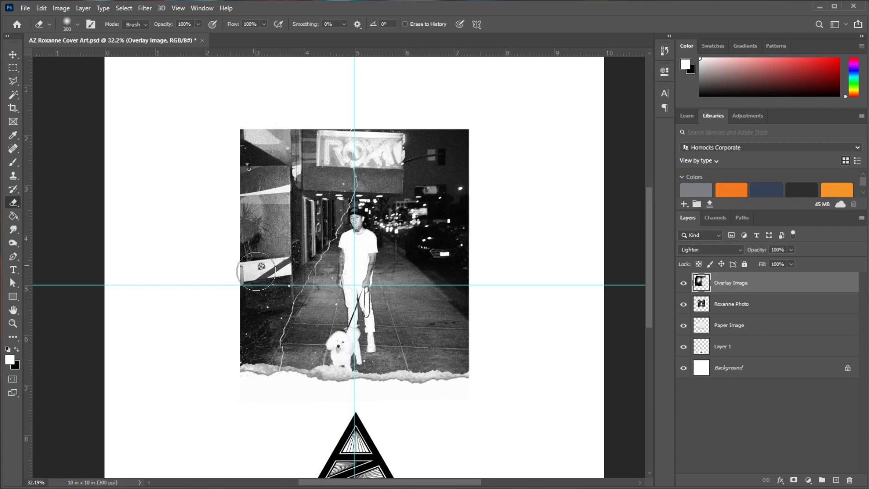
mouse_move(337, 298)
left_mouse_down()
mouse_move(379, 369)
mouse_move(263, 272)
mouse_move(279, 276)
mouse_move(274, 267)
left_mouse_up()
Step: Apply Add Noise grain to the Roxanne Photo layer
left_click(730, 303)
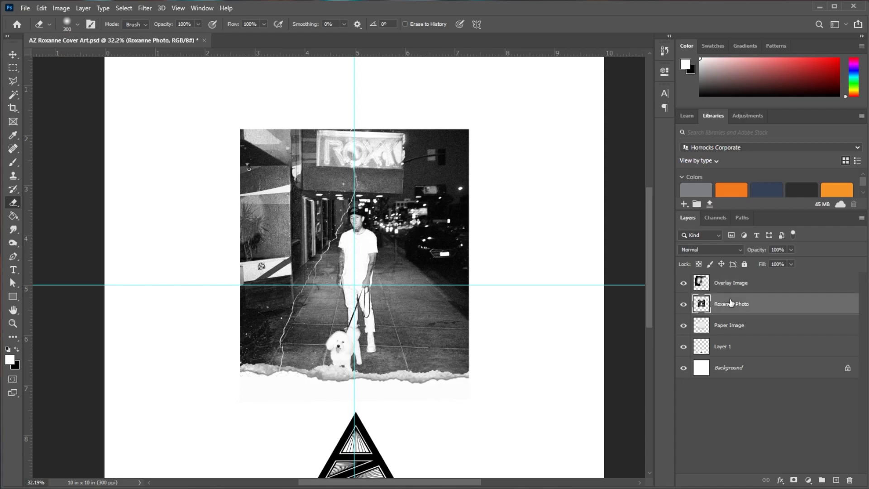
left_click(139, 12)
mouse_move(153, 149)
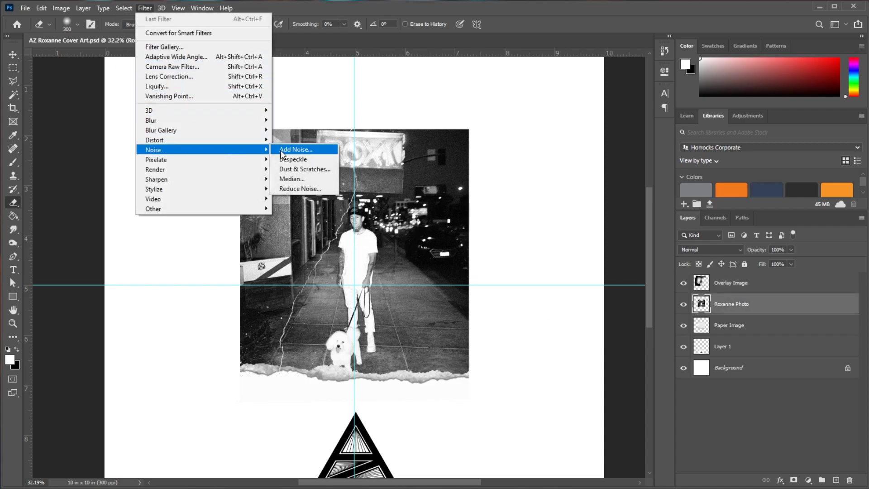
left_click(281, 153)
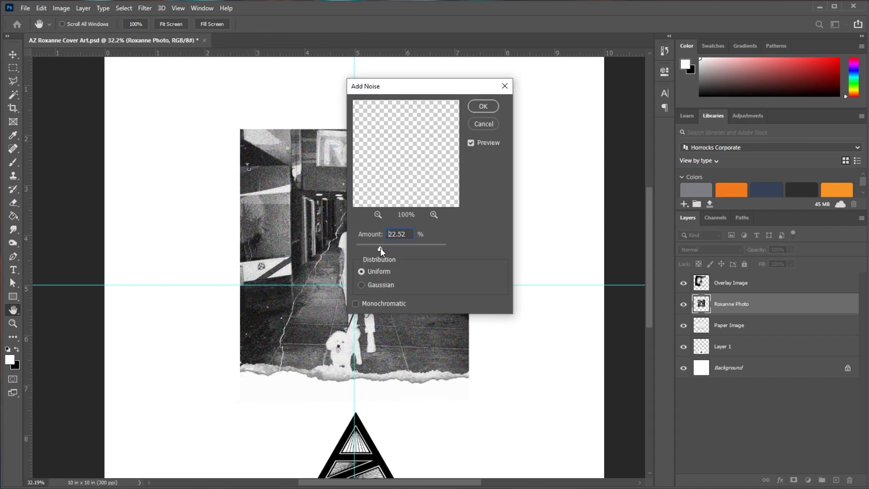
left_click(479, 109)
key("e")
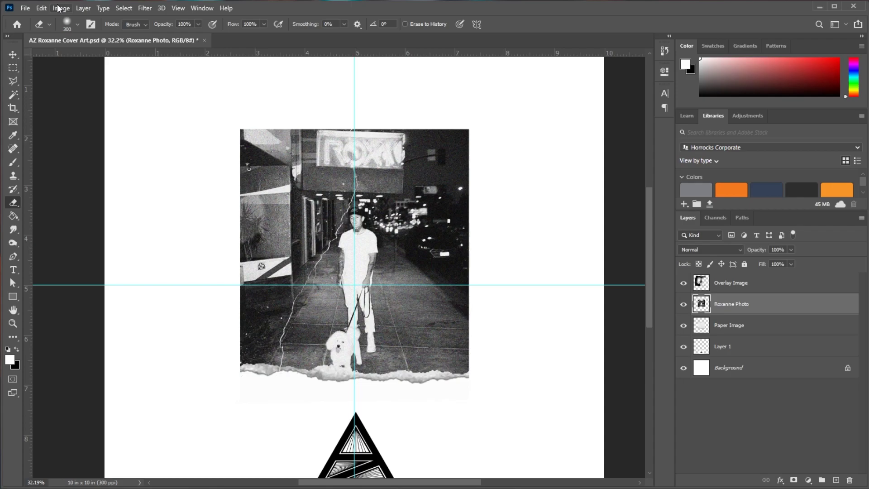
Step: Convert Roxanne Photo to black and white with a Black & White adjustment
left_click(59, 9)
left_click(194, 106)
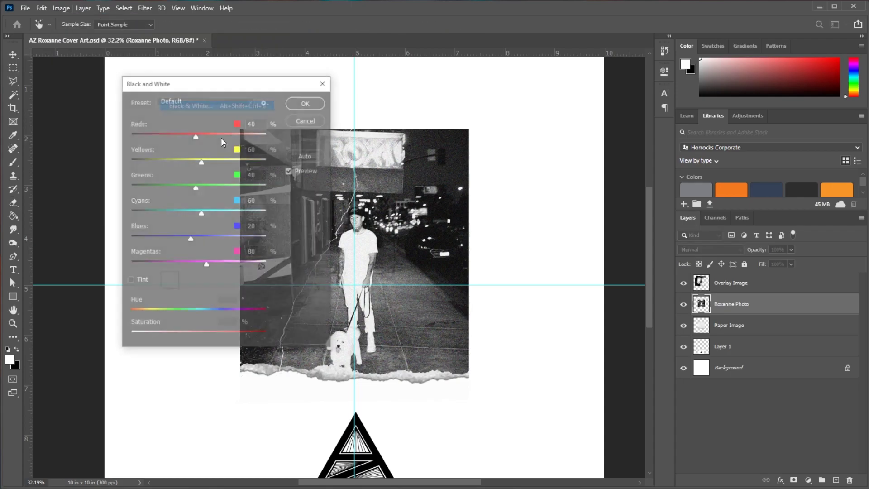
left_click(305, 103)
Step: Zoom out to the whole cover and remove the horizontal and vertical guides
key("z")
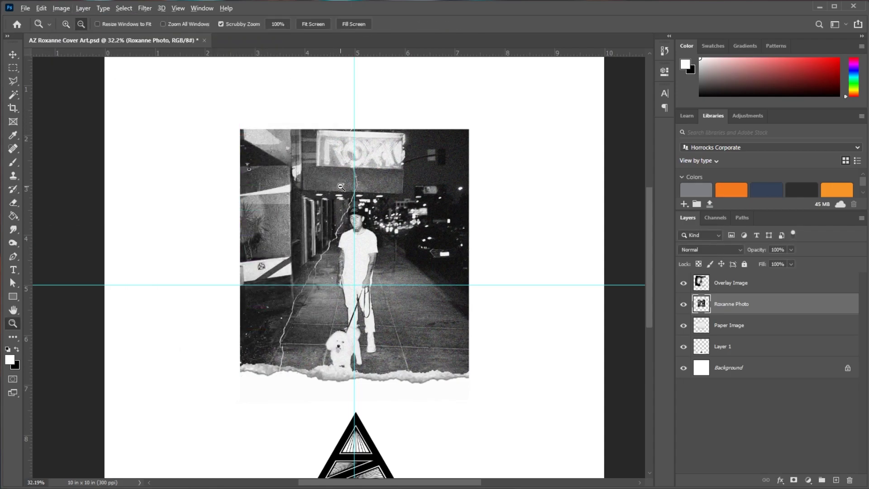
left_click(340, 186, "alt")
key("v")
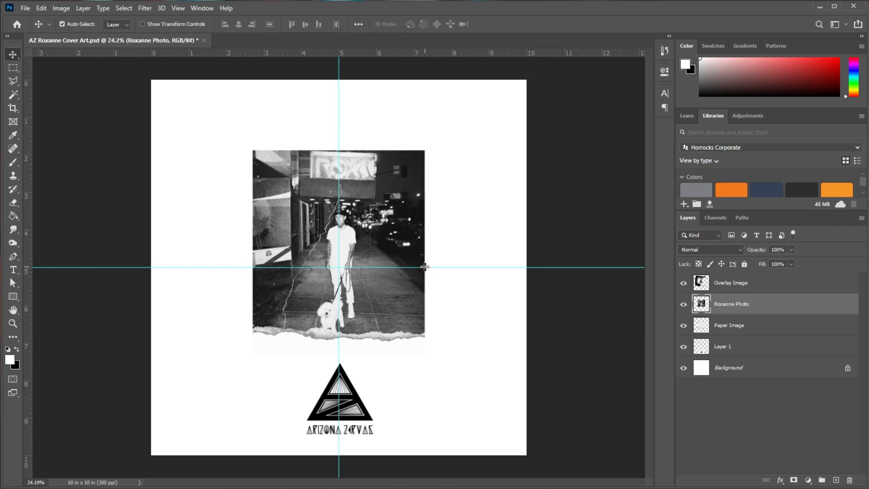
left_click_drag(425, 267, 425, 50)
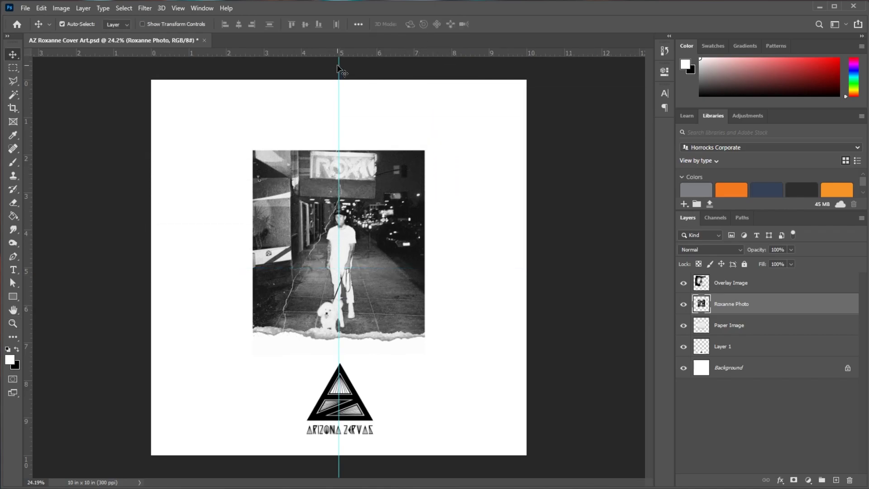
left_click_drag(339, 70, 9, 101)
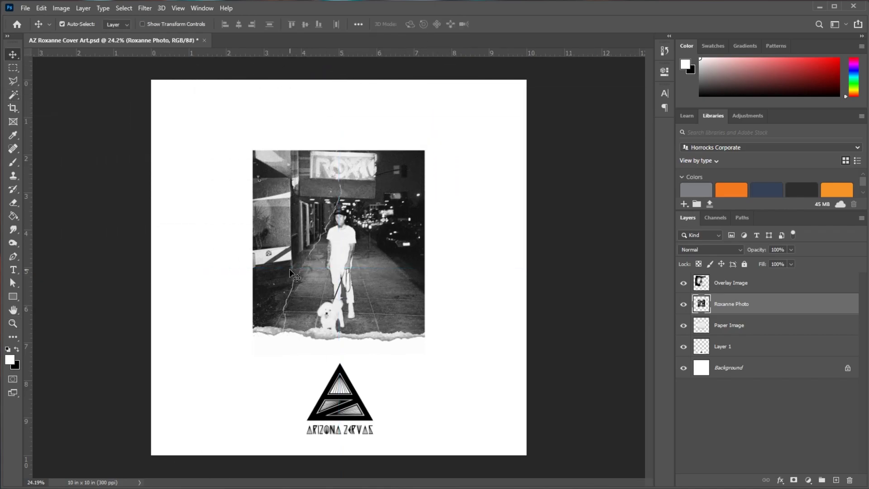